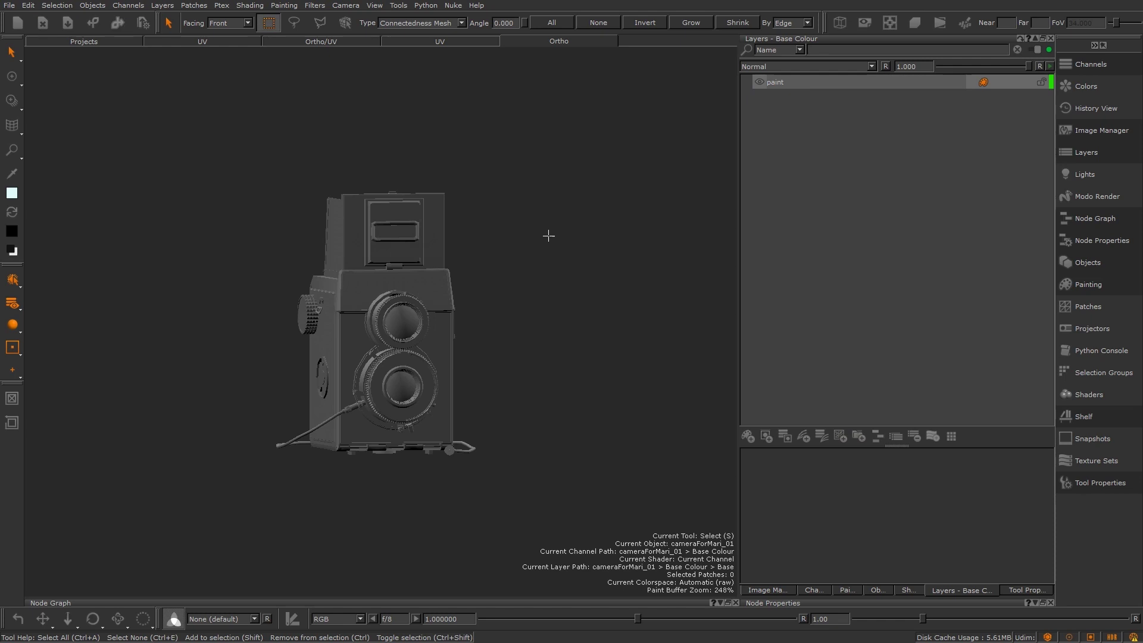
# Add a procedural Color layer above the paint layer, turning the camera model white
pyautogui.click(840, 439)
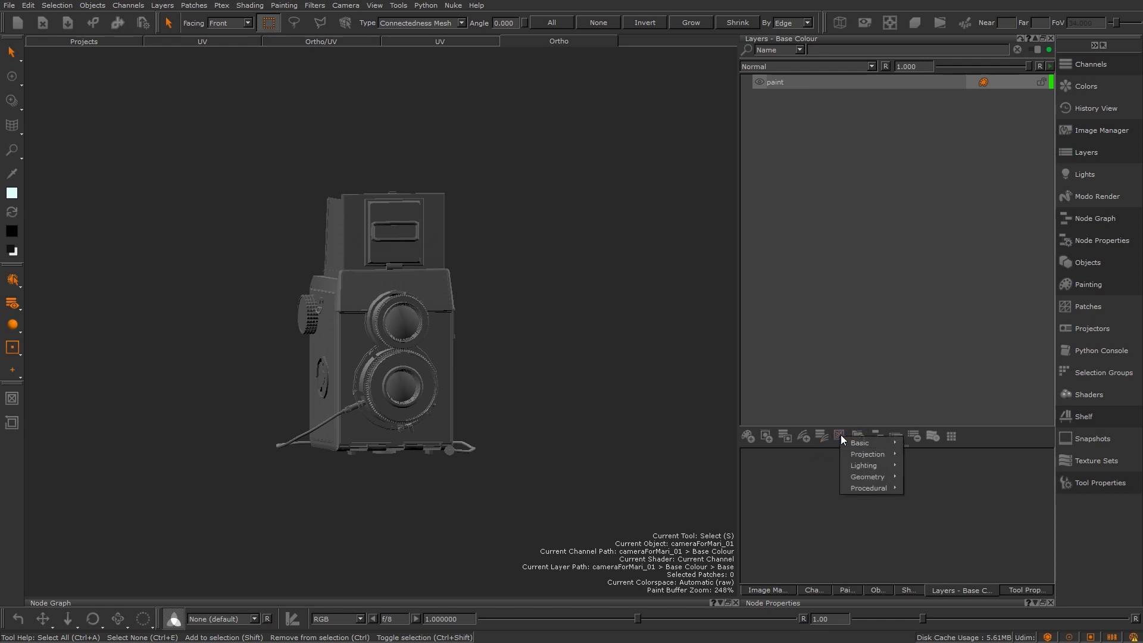
pyautogui.moveTo(868, 444)
pyautogui.click(921, 453)
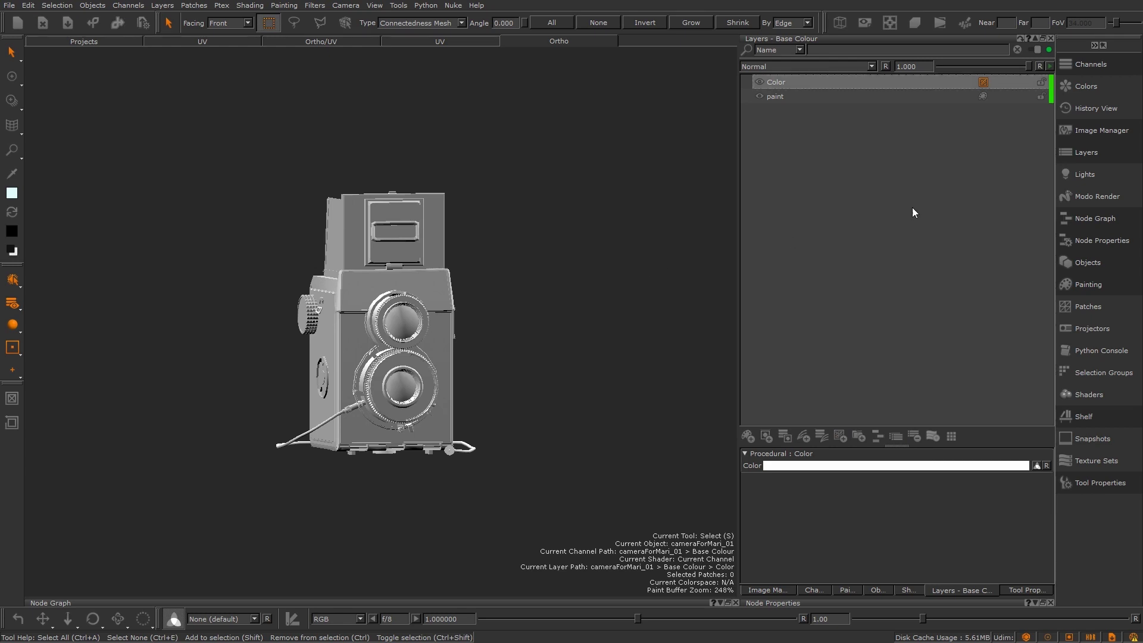
# Display the Base Colour node graph and position Base Colour, both merge nodes and paint left-to-right
pyautogui.click(1099, 219)
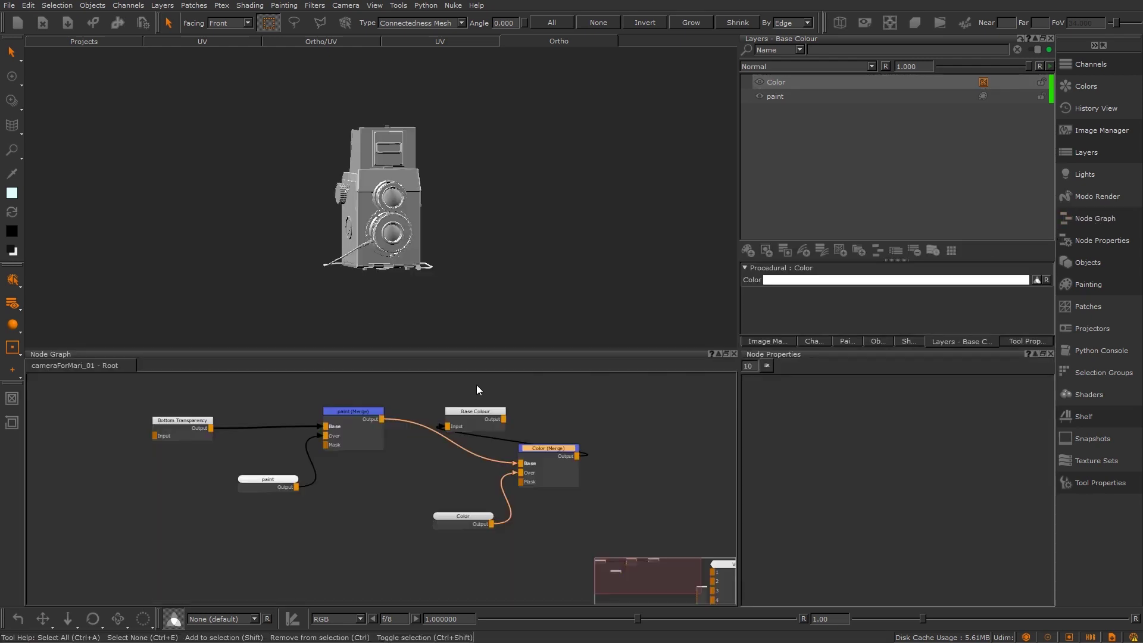
pyautogui.moveTo(471, 412)
pyautogui.mouseDown()
pyautogui.moveTo(519, 406)
pyautogui.moveTo(654, 426)
pyautogui.moveTo(691, 444)
pyautogui.mouseUp()
pyautogui.moveTo(558, 451); pyautogui.dragTo(581, 419)
pyautogui.moveTo(369, 427); pyautogui.dragTo(404, 425)
pyautogui.moveTo(282, 490); pyautogui.dragTo(283, 510)
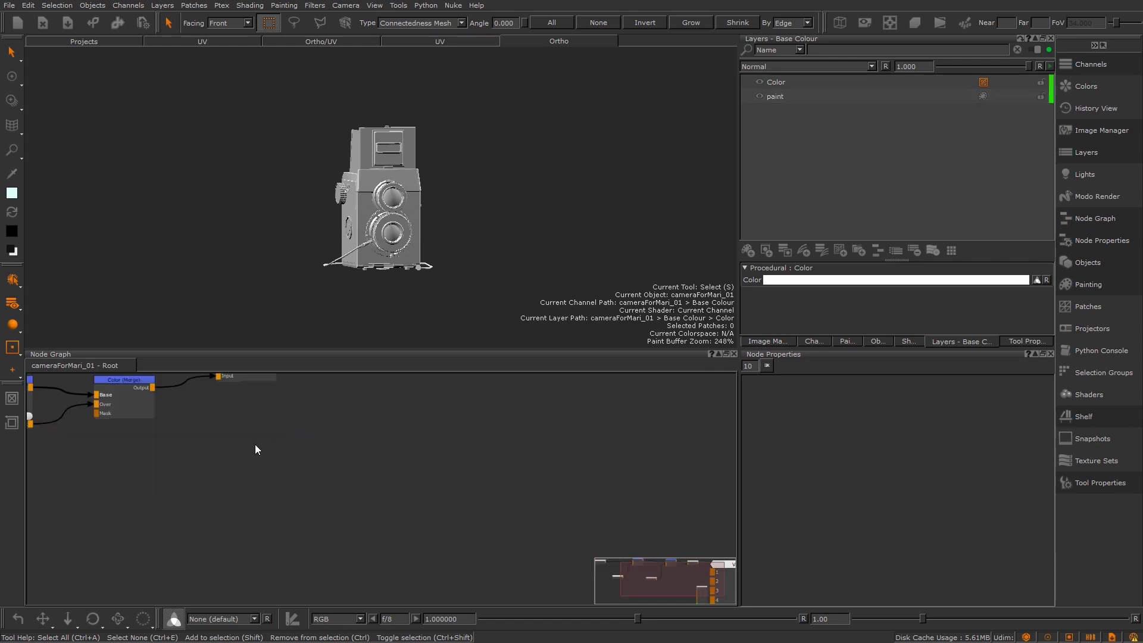
pyautogui.moveTo(247, 447); pyautogui.dragTo(454, 480, button='middle')
pyautogui.moveTo(498, 383)
pyautogui.mouseDown(button='middle')
pyautogui.moveTo(474, 482)
pyautogui.moveTo(497, 482)
pyautogui.mouseUp(button='middle')
# Refine the positions of Color (Merge), paint (Merge), paint and Color, checking their properties
pyautogui.moveTo(417, 477); pyautogui.dragTo(478, 448)
pyautogui.moveTo(325, 467); pyautogui.dragTo(346, 399)
pyautogui.moveTo(179, 461); pyautogui.dragTo(193, 521)
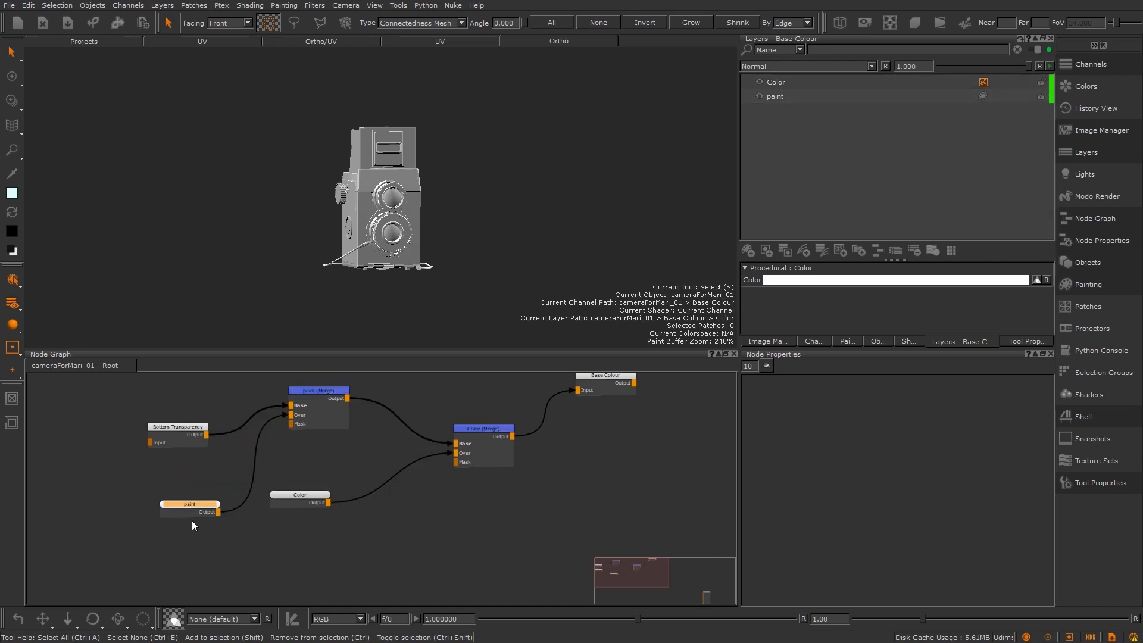
pyautogui.click(319, 498)
pyautogui.moveTo(318, 497); pyautogui.dragTo(385, 520)
pyautogui.click(182, 522)
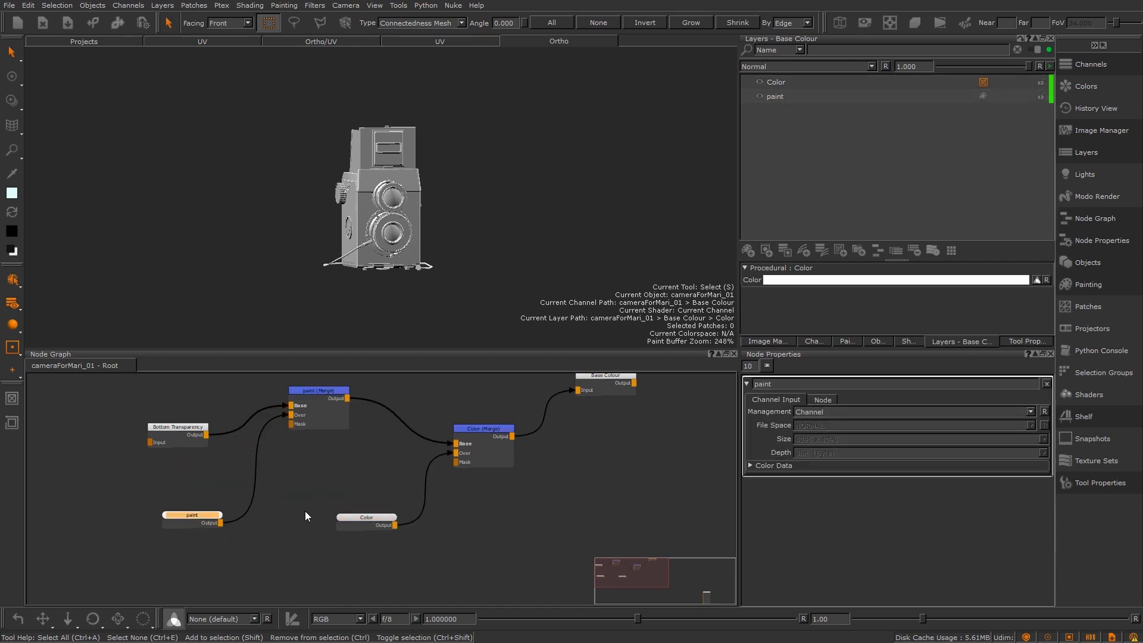
pyautogui.click(361, 516)
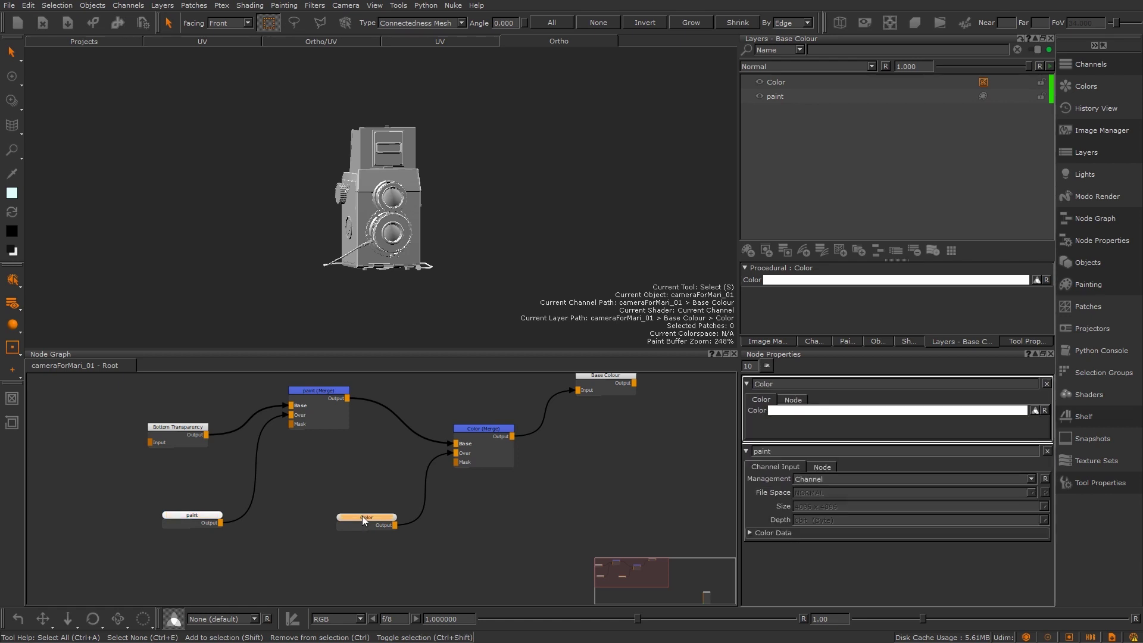
pyautogui.moveTo(384, 470)
pyautogui.mouseDown(button='middle')
pyautogui.moveTo(355, 495)
pyautogui.moveTo(385, 489)
pyautogui.mouseUp(button='middle')
pyautogui.moveTo(294, 440); pyautogui.dragTo(327, 453)
pyautogui.click(440, 468)
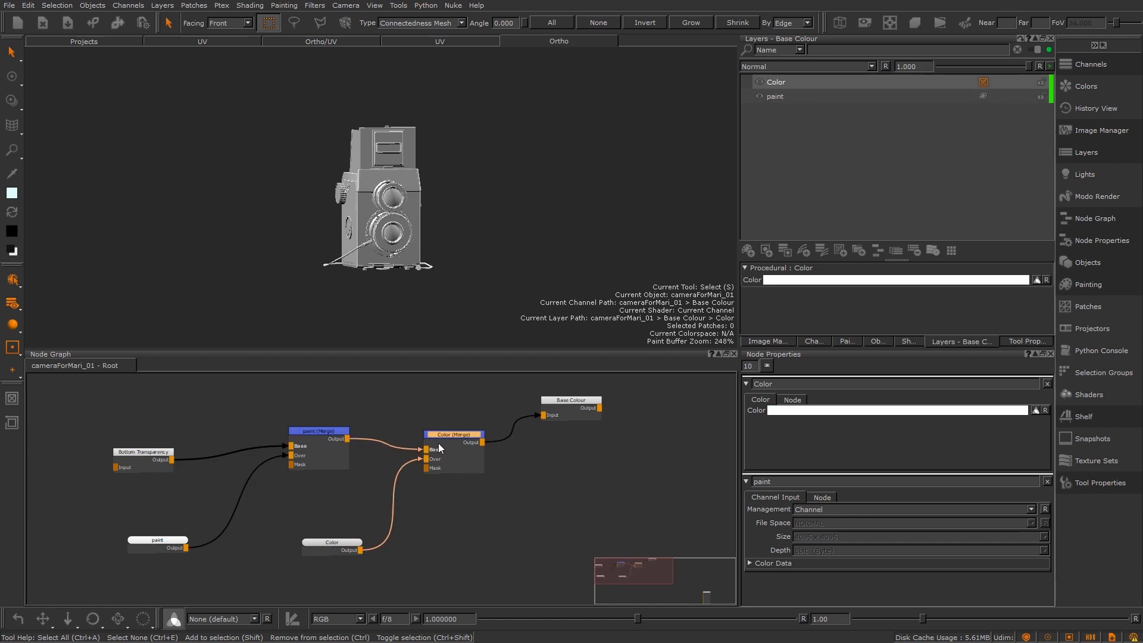
# Enlarge and zoom the Node Graph, demonstrating wires from Color (Merge), Color and Base Colour outputs
pyautogui.scroll(1, 429, 452)
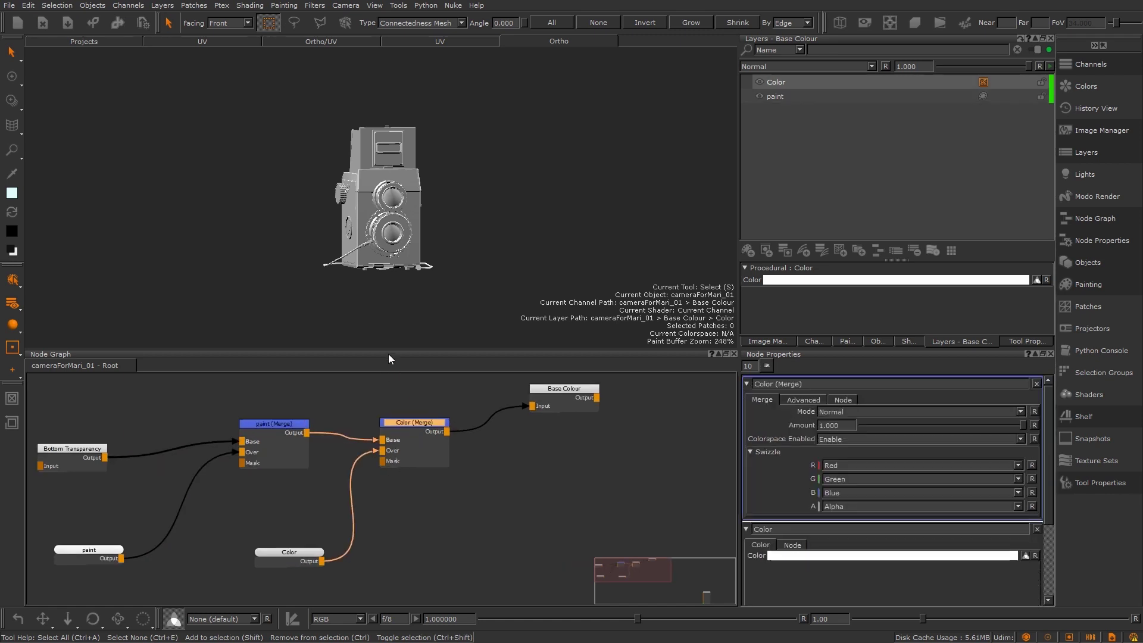
pyautogui.moveTo(387, 349); pyautogui.dragTo(416, 179)
pyautogui.scroll(1, 375, 377)
pyautogui.moveTo(382, 416); pyautogui.dragTo(415, 435, button='middle')
pyautogui.moveTo(571, 407); pyautogui.dragTo(561, 409)
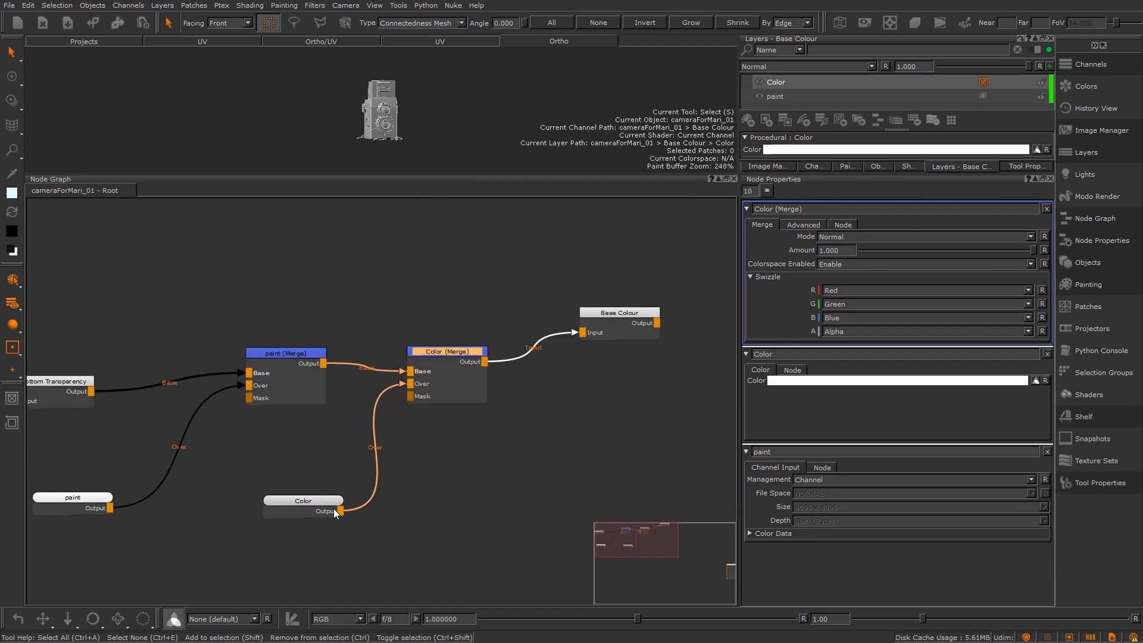
pyautogui.moveTo(339, 511); pyautogui.dragTo(344, 478)
pyautogui.moveTo(656, 323); pyautogui.dragTo(724, 395)
# Select and deselect Color (Merge) and paint (Merge) to inspect them, framing the whole chain
pyautogui.click(396, 376)
pyautogui.keyDown('ctrl'); pyautogui.click(401, 374); pyautogui.keyUp('ctrl')
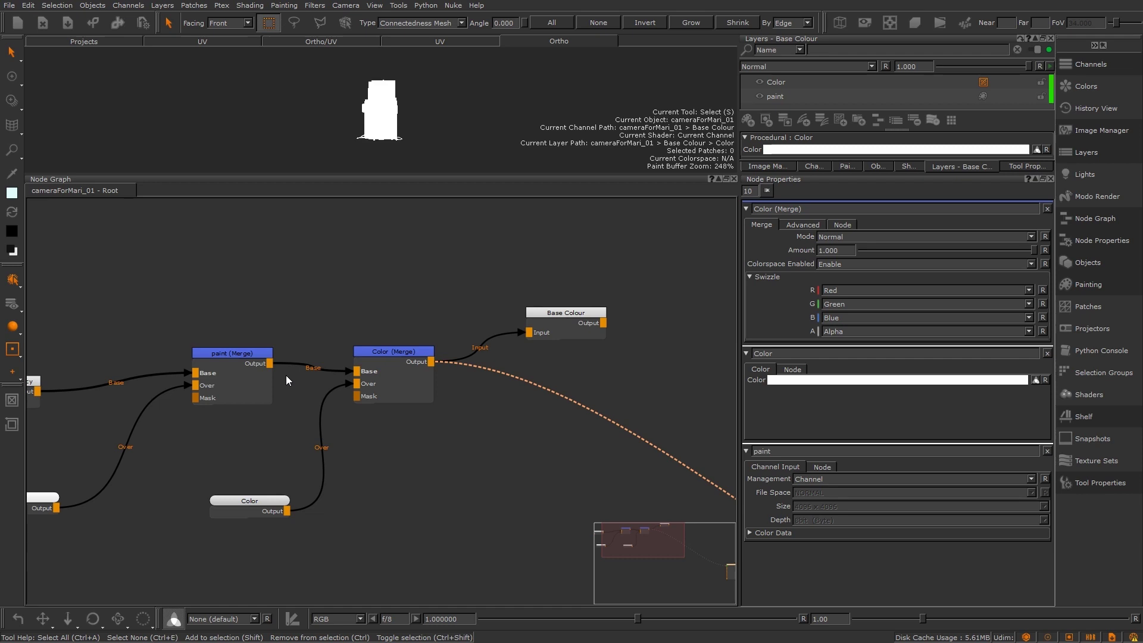
pyautogui.click(227, 369)
pyautogui.keyDown('ctrl'); pyautogui.click(227, 369); pyautogui.keyUp('ctrl')
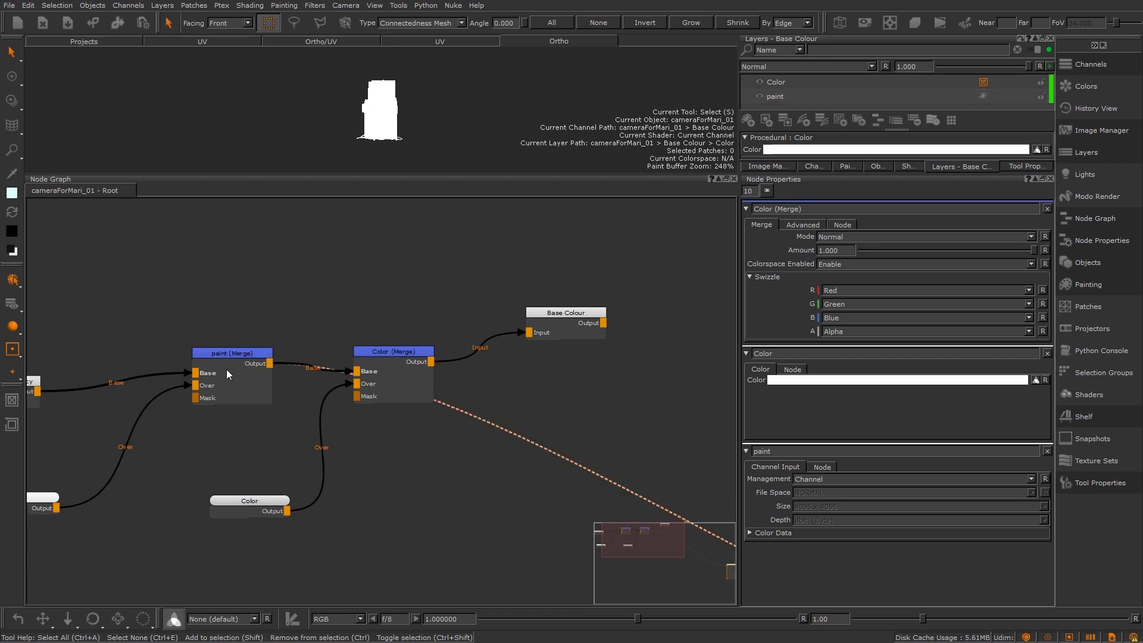
pyautogui.click(405, 380)
pyautogui.click(613, 412)
pyautogui.moveTo(525, 398); pyautogui.dragTo(635, 400, button='middle')
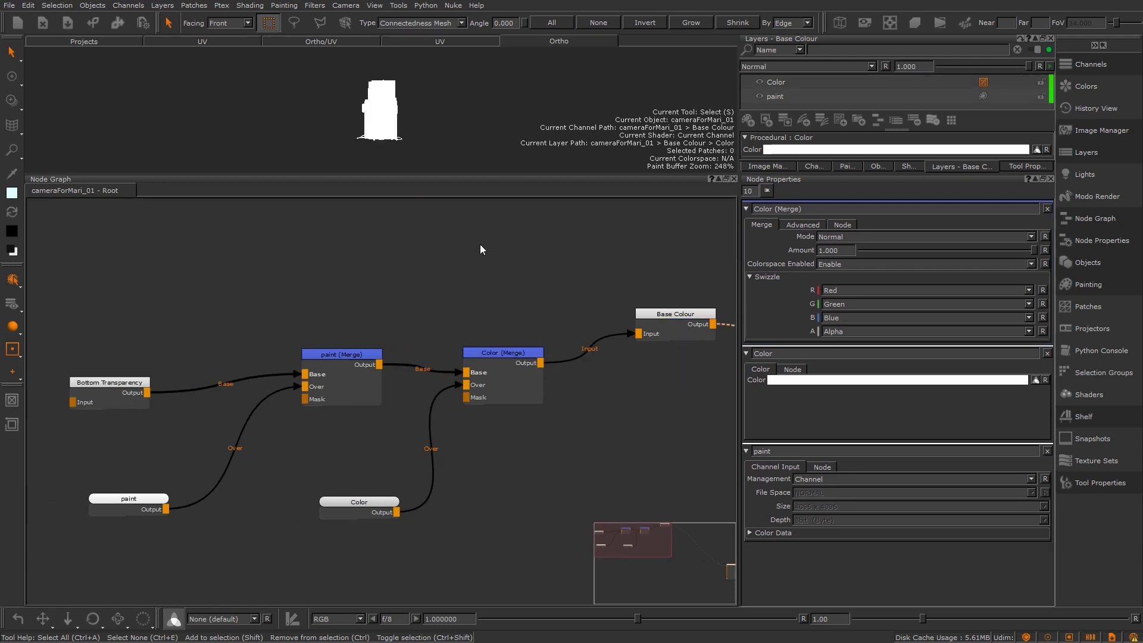
pyautogui.scroll(1, 531, 291)
pyautogui.moveTo(531, 290); pyautogui.dragTo(474, 336, button='middle')
pyautogui.click(531, 344)
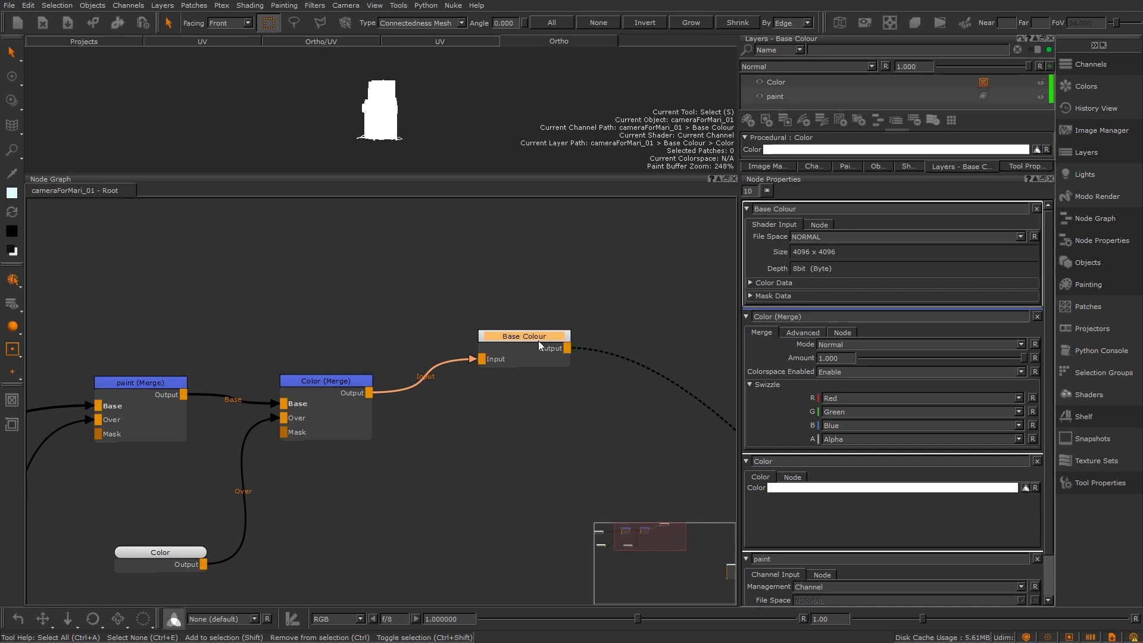
pyautogui.moveTo(303, 333); pyautogui.dragTo(429, 290, button='middle')
pyautogui.scroll(-1, 465, 351)
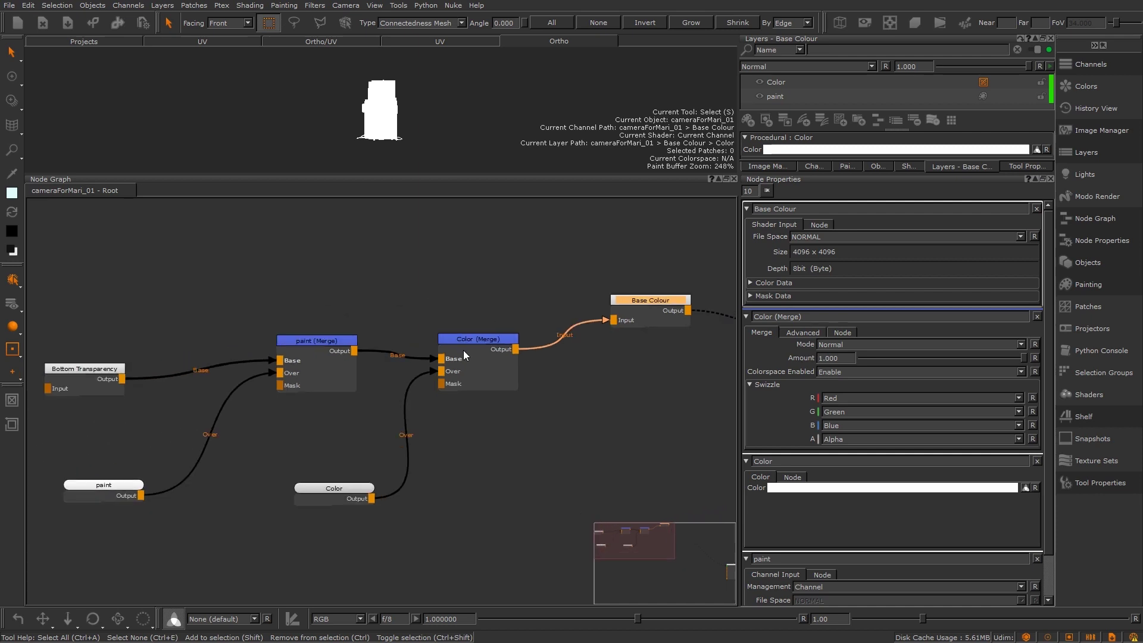
pyautogui.click(467, 353)
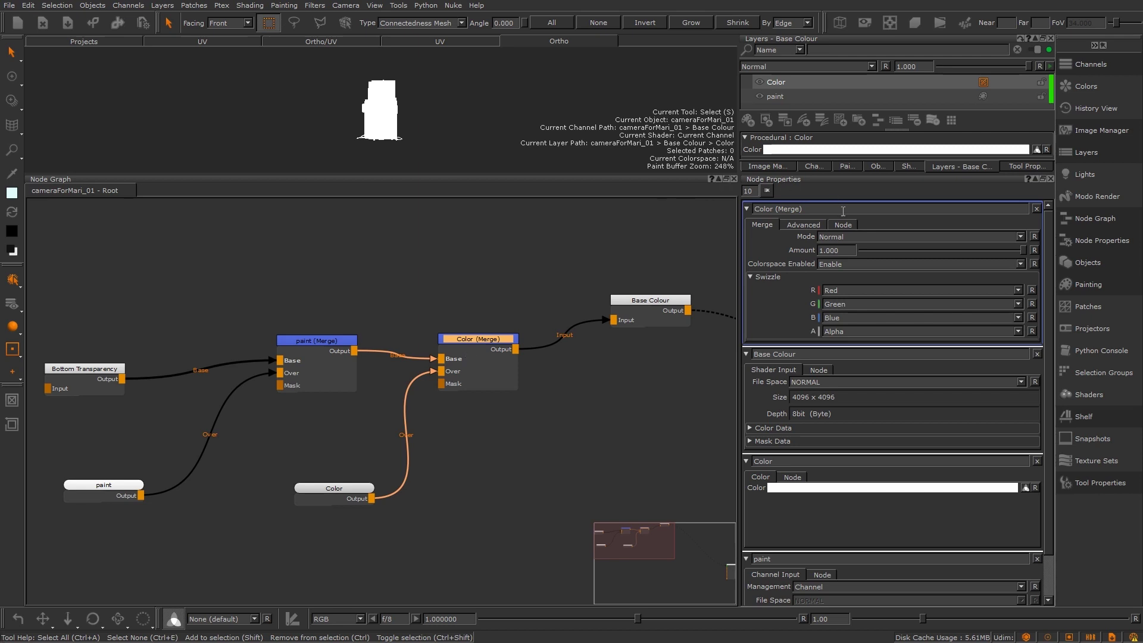
pyautogui.click(1022, 236)
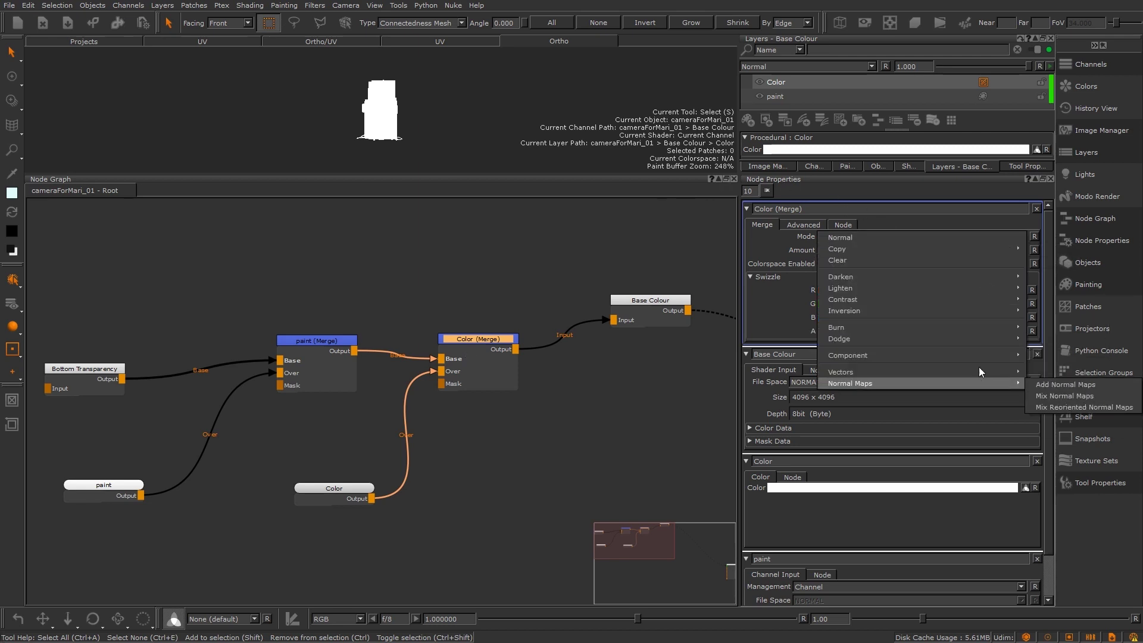
pyautogui.click(745, 241)
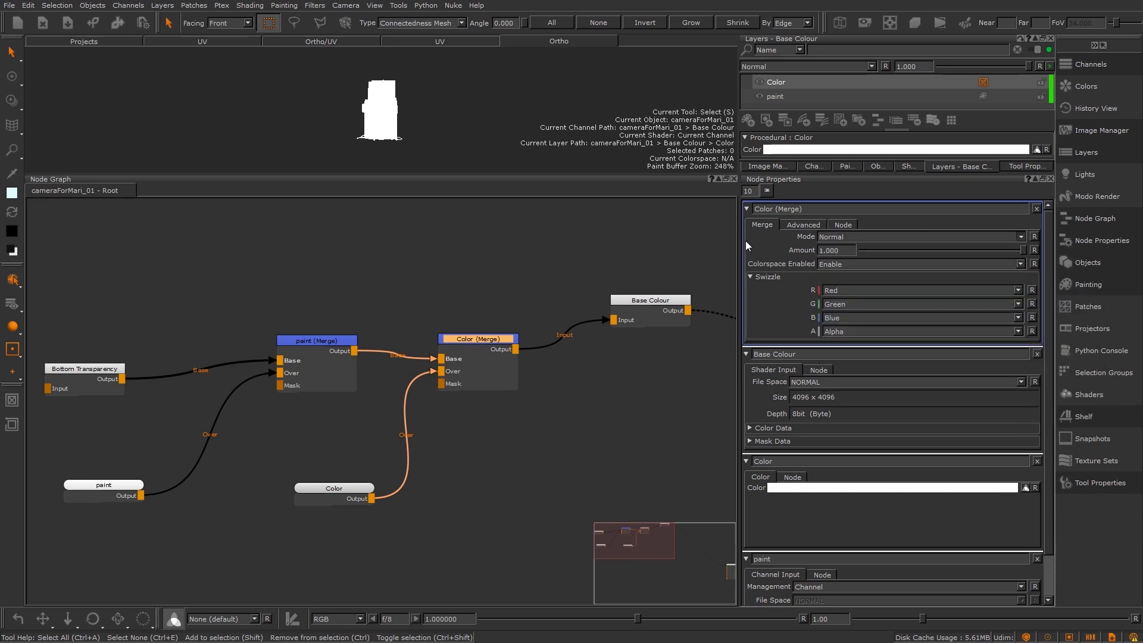
pyautogui.scroll(3, 422, 380)
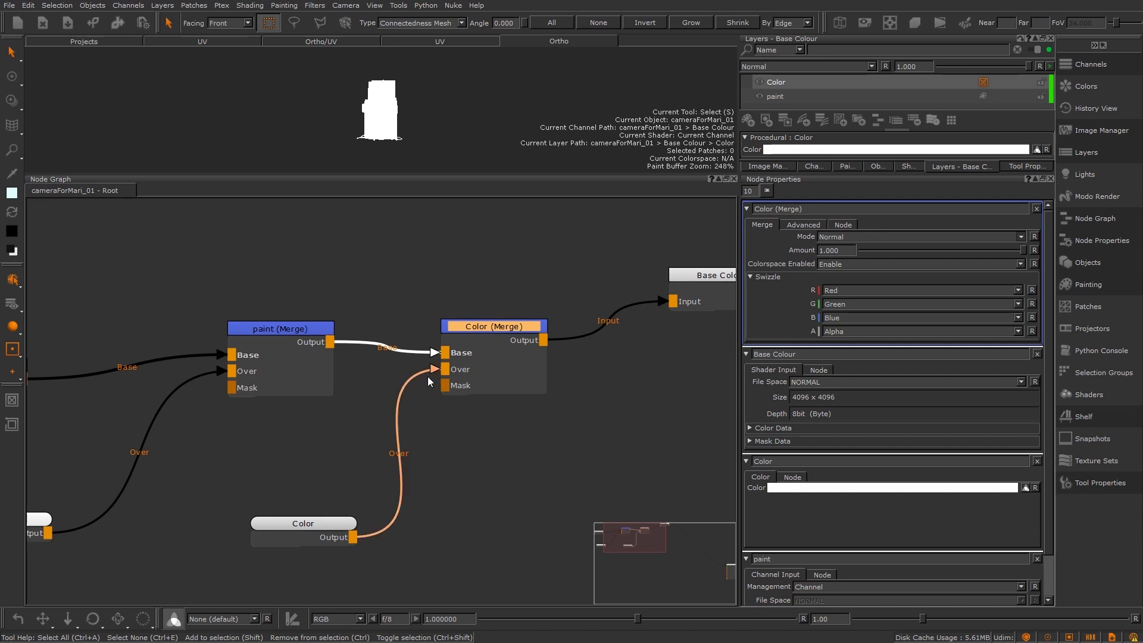
# Connect Color to Color (Merge)'s Mask input, then delete that wire so only Over remains
pyautogui.moveTo(352, 537); pyautogui.dragTo(446, 388)
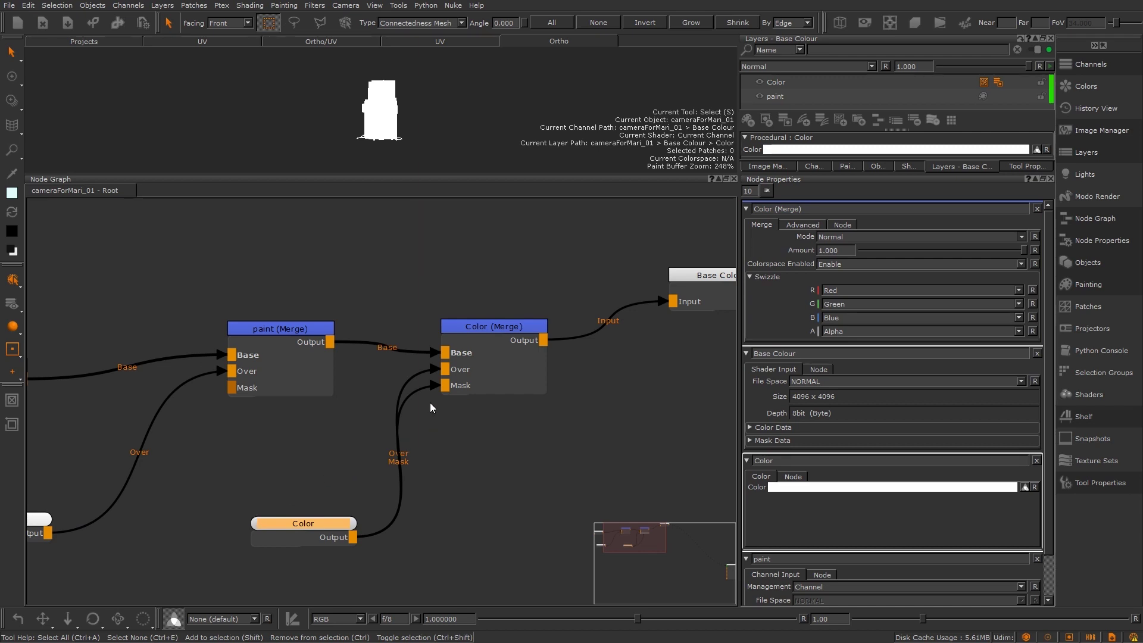
pyautogui.moveTo(430, 386); pyautogui.dragTo(429, 447)
pyautogui.click(422, 390)
pyautogui.press('Delete')
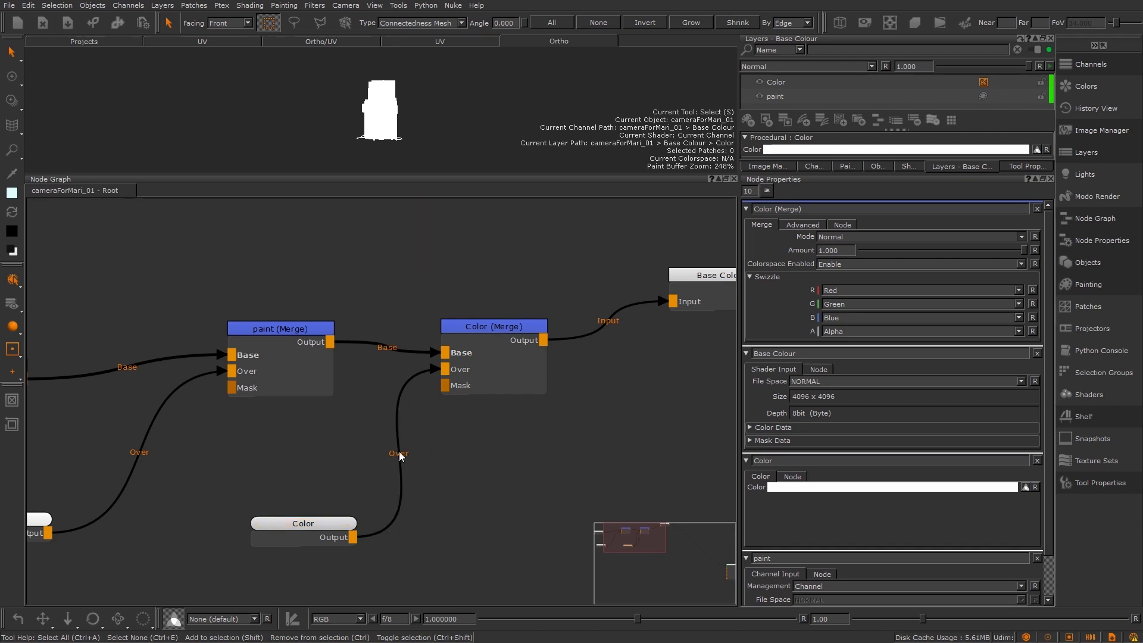
# Show the Node Graph's Nodes list of geometry types such as Ambient Occlusion and UV Mask
pyautogui.moveTo(49, 533); pyautogui.dragTo(314, 443)
pyautogui.moveTo(504, 465); pyautogui.dragTo(529, 463, button='middle')
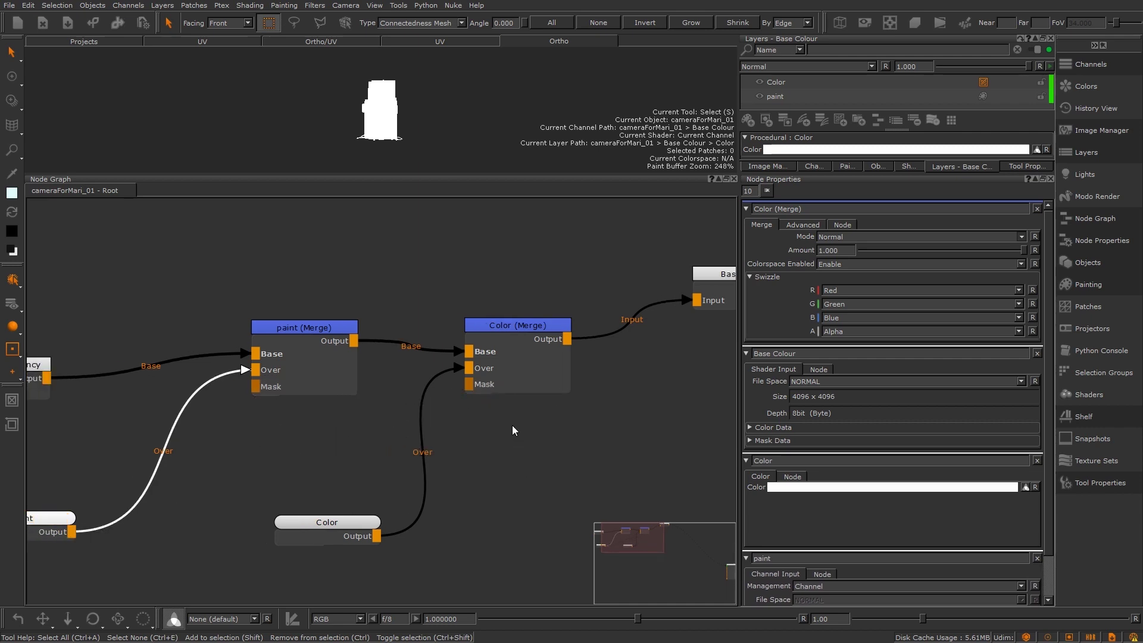
pyautogui.rightClick(511, 425)
pyautogui.moveTo(562, 486)
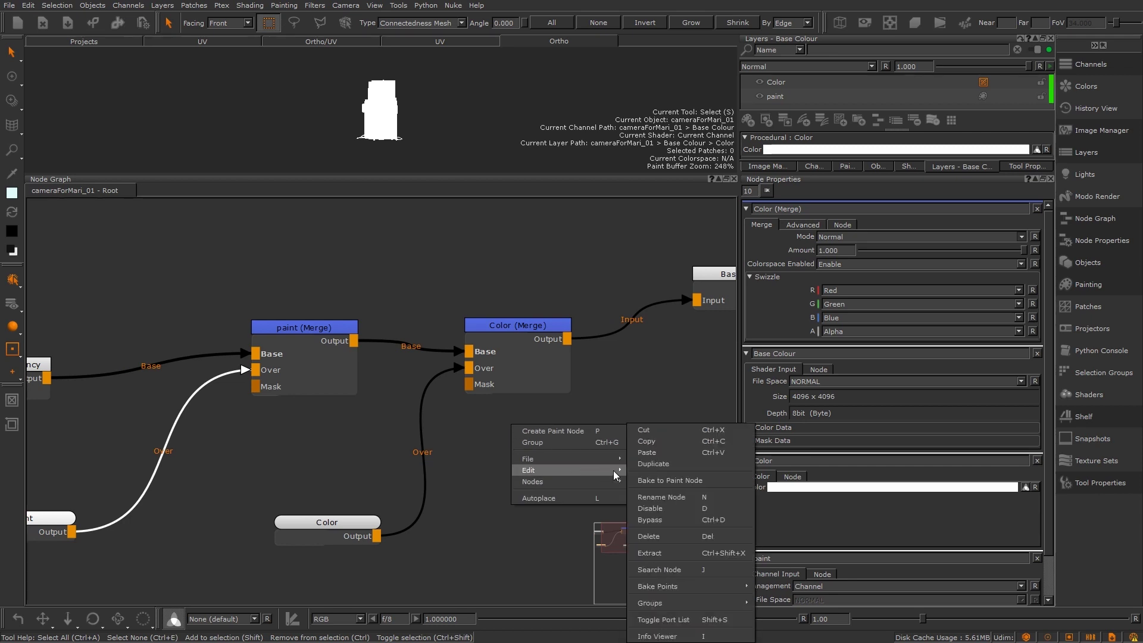
pyautogui.moveTo(669, 491)
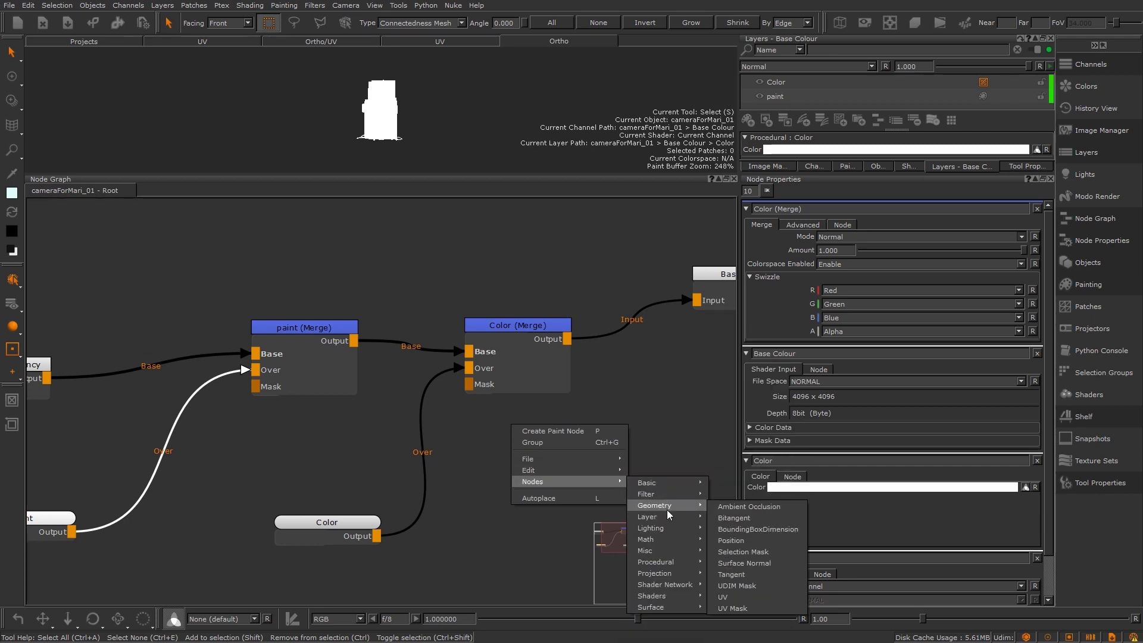
pyautogui.moveTo(667, 560)
pyautogui.click(484, 521)
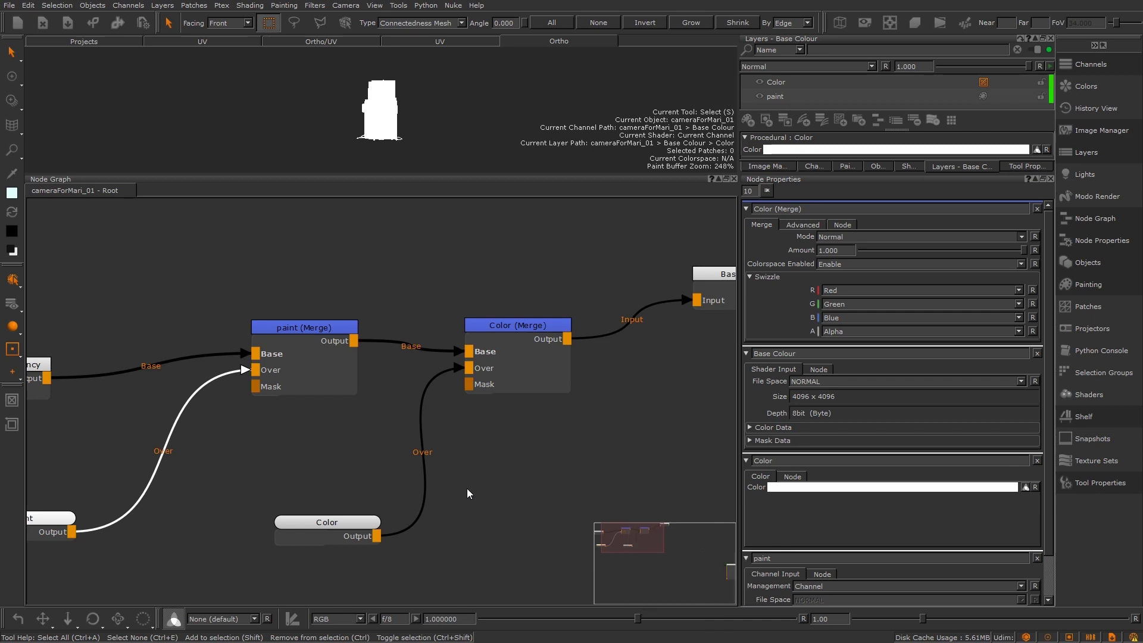
pyautogui.press('Tab')
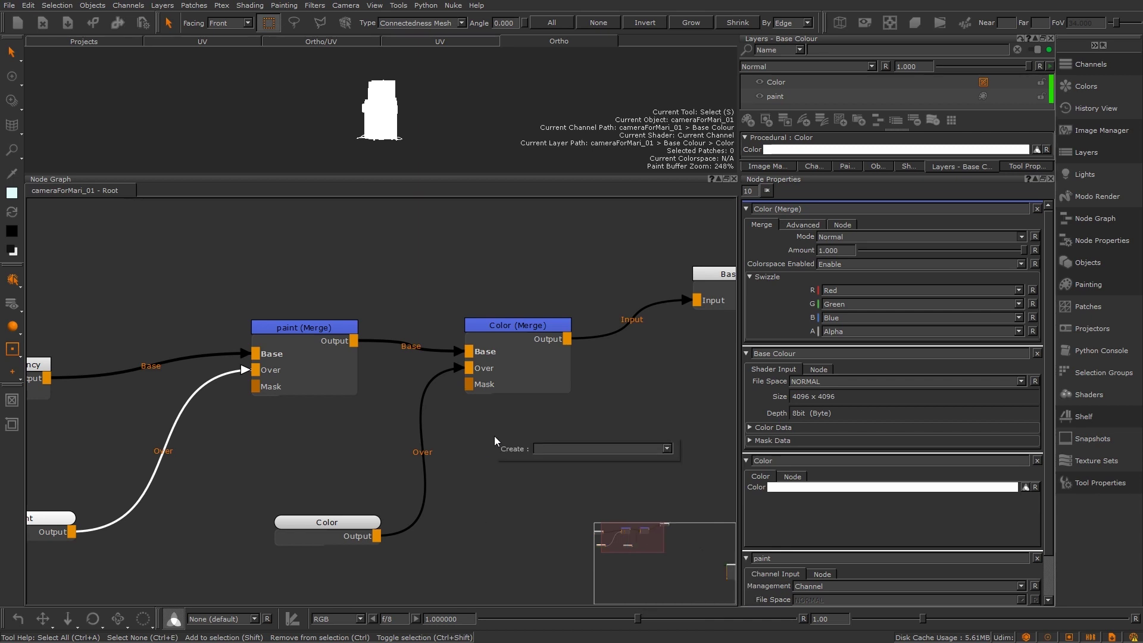
pyautogui.write('colo')
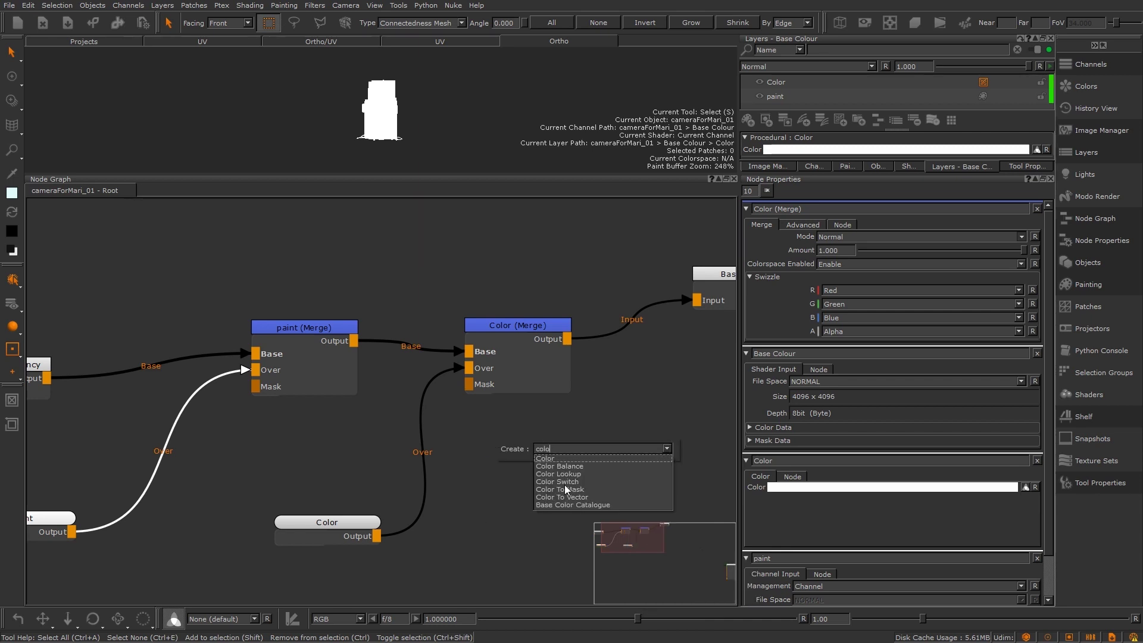
pyautogui.click(572, 467)
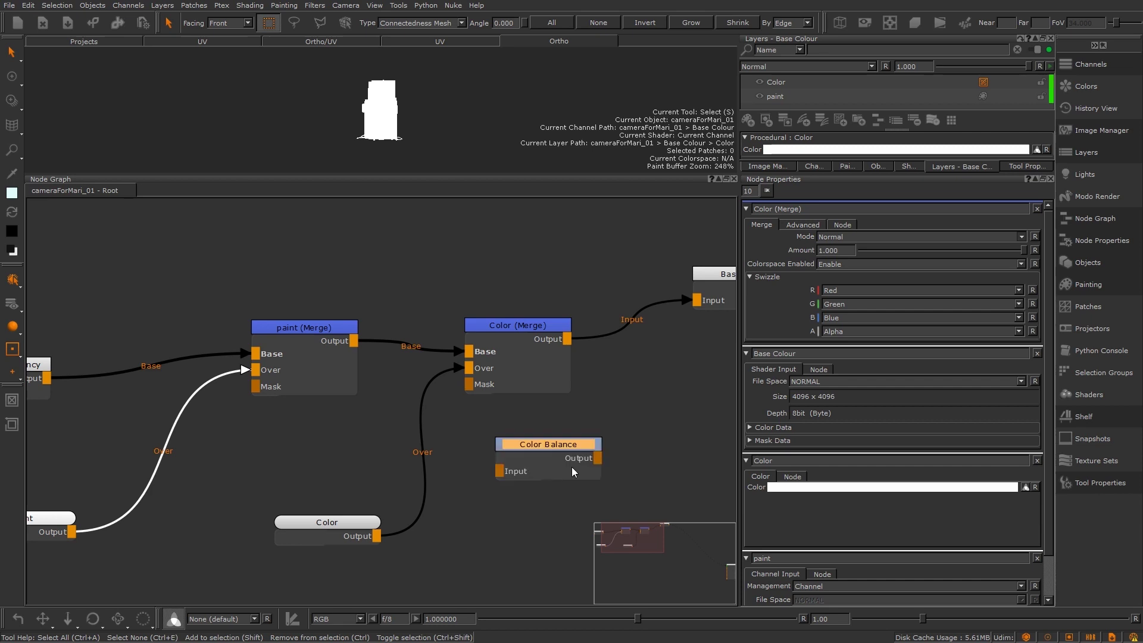
pyautogui.moveTo(570, 446); pyautogui.dragTo(583, 446)
pyautogui.press('Delete')
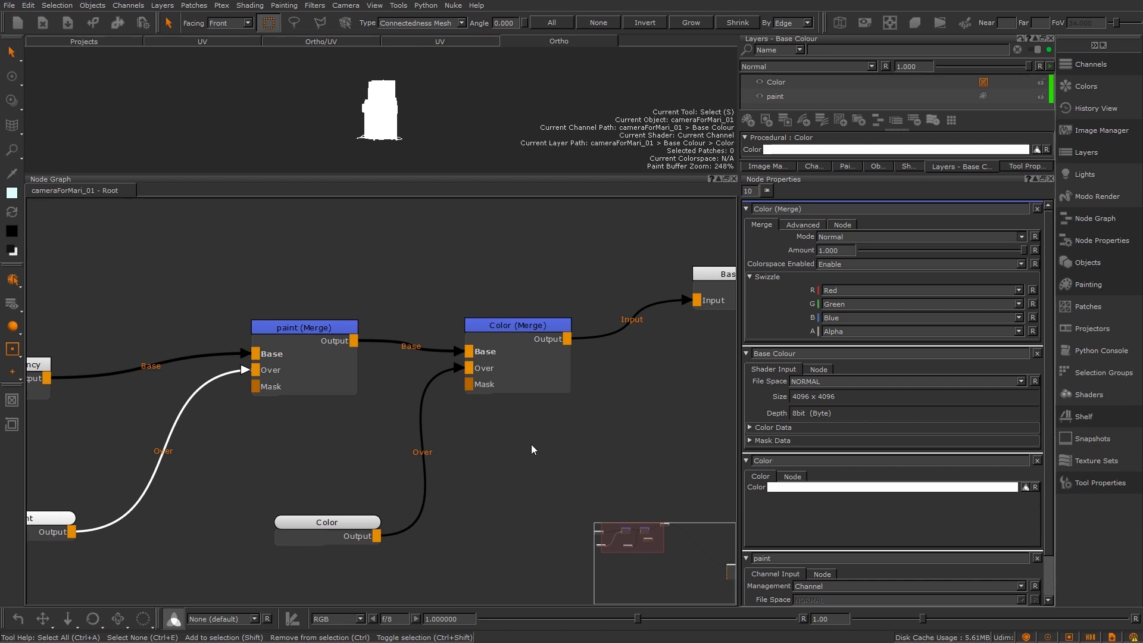
# Bring up the Add Paint Node dialog by searching 'pa' in the node creation box
pyautogui.press('Tab')
pyautogui.write('pa')
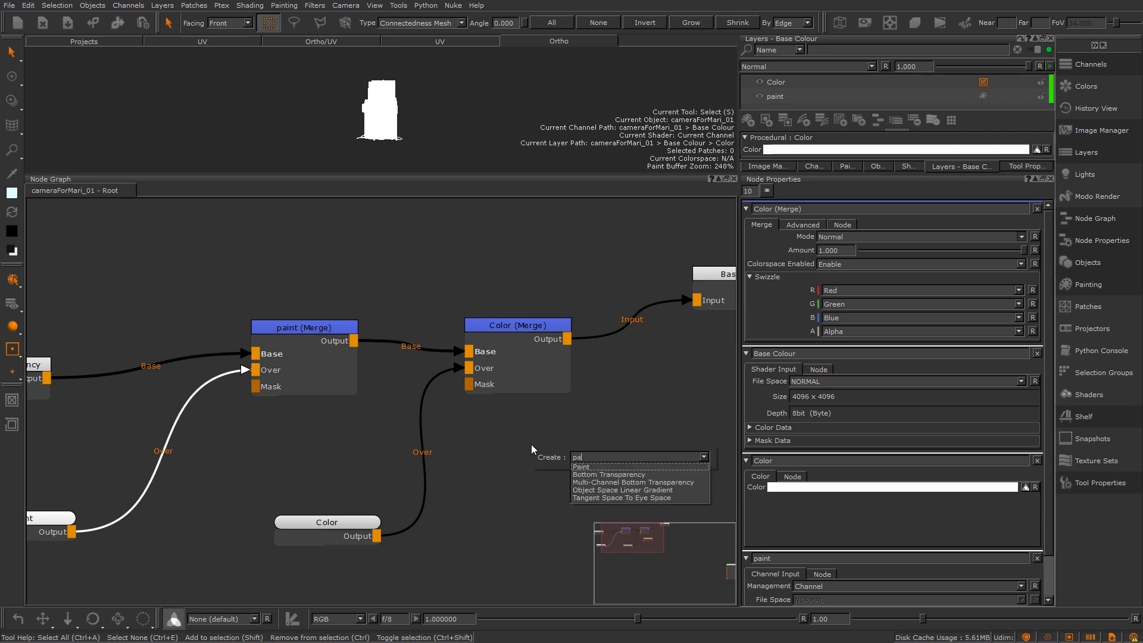
pyautogui.click(600, 466)
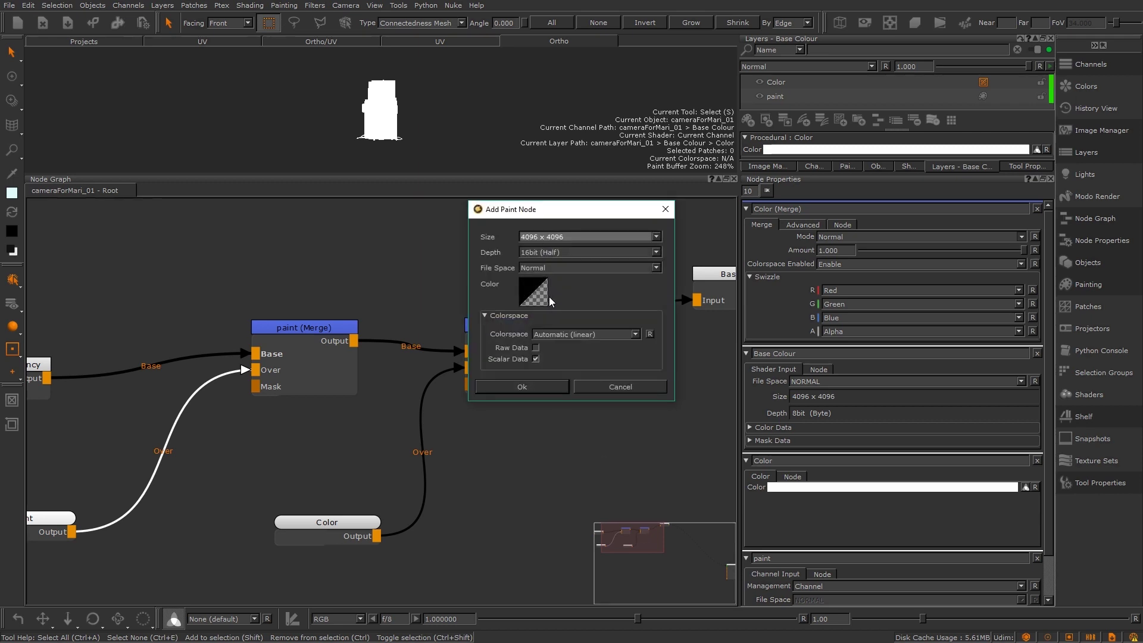
pyautogui.press('Return')
# Cancel the Add Paint Node dialog, add and remove a test Merge node, and zoom out
pyautogui.click(592, 389)
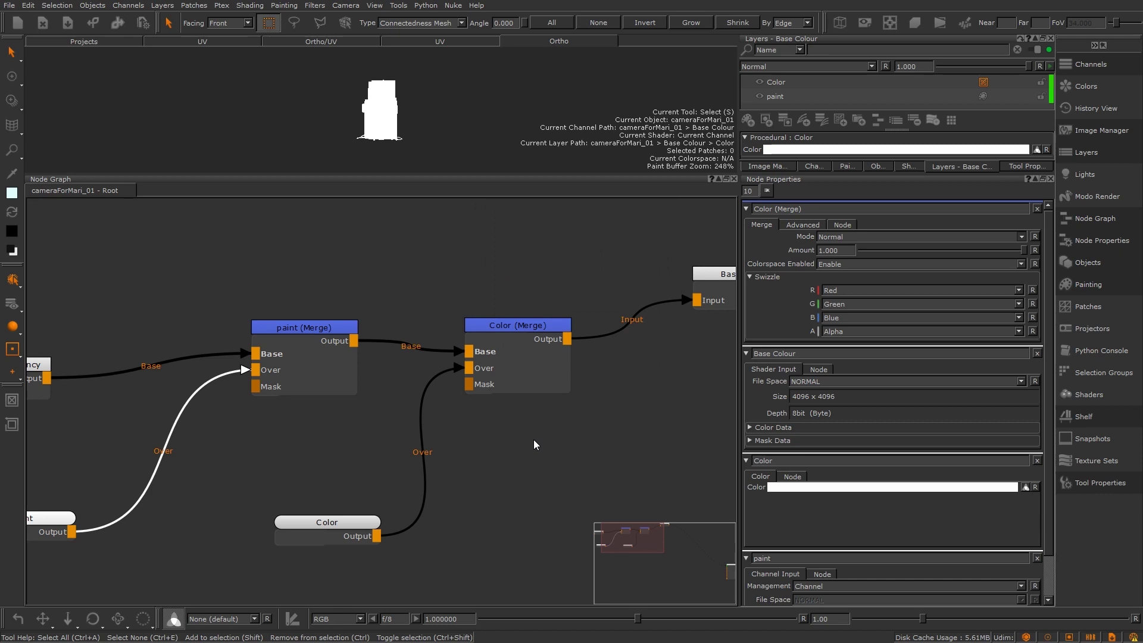
pyautogui.press('m')
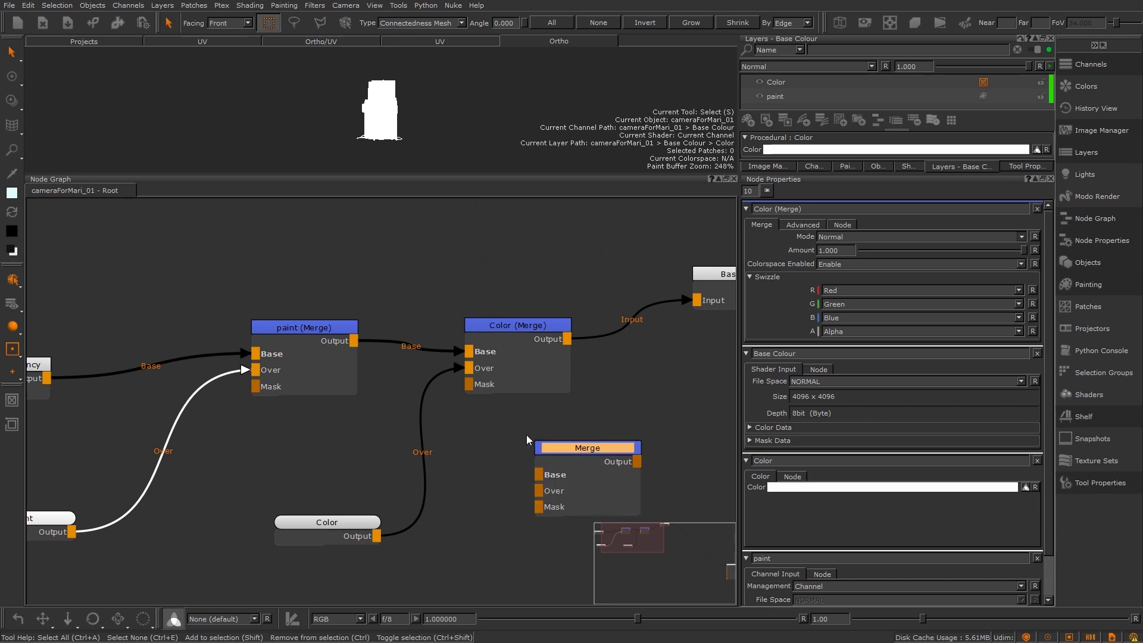
pyautogui.press('Delete')
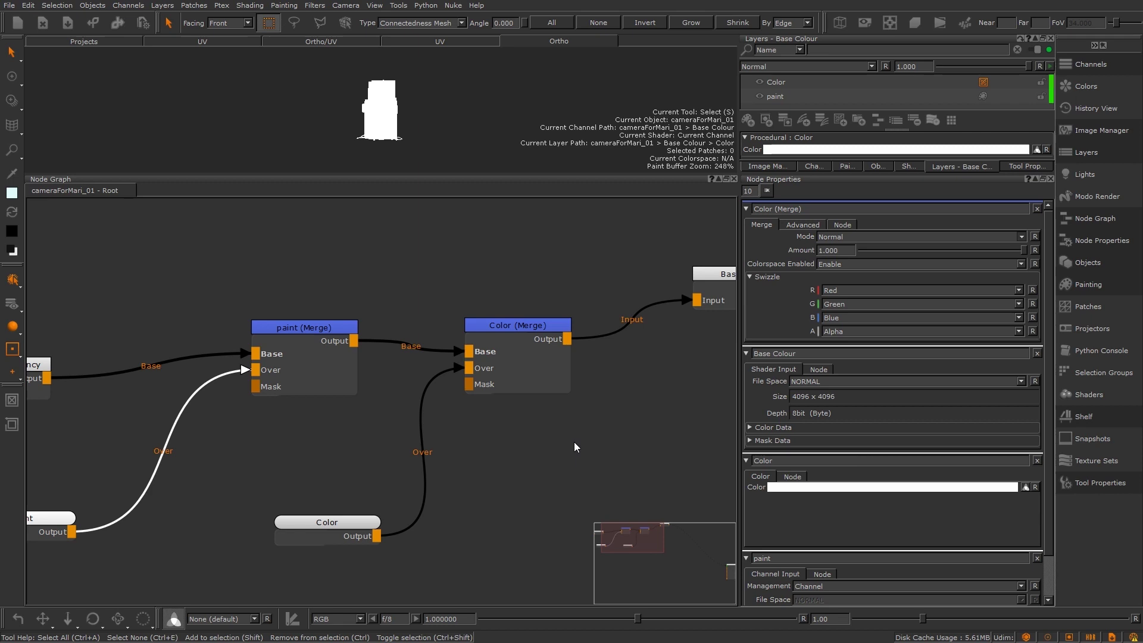
pyautogui.scroll(-2, 529, 462)
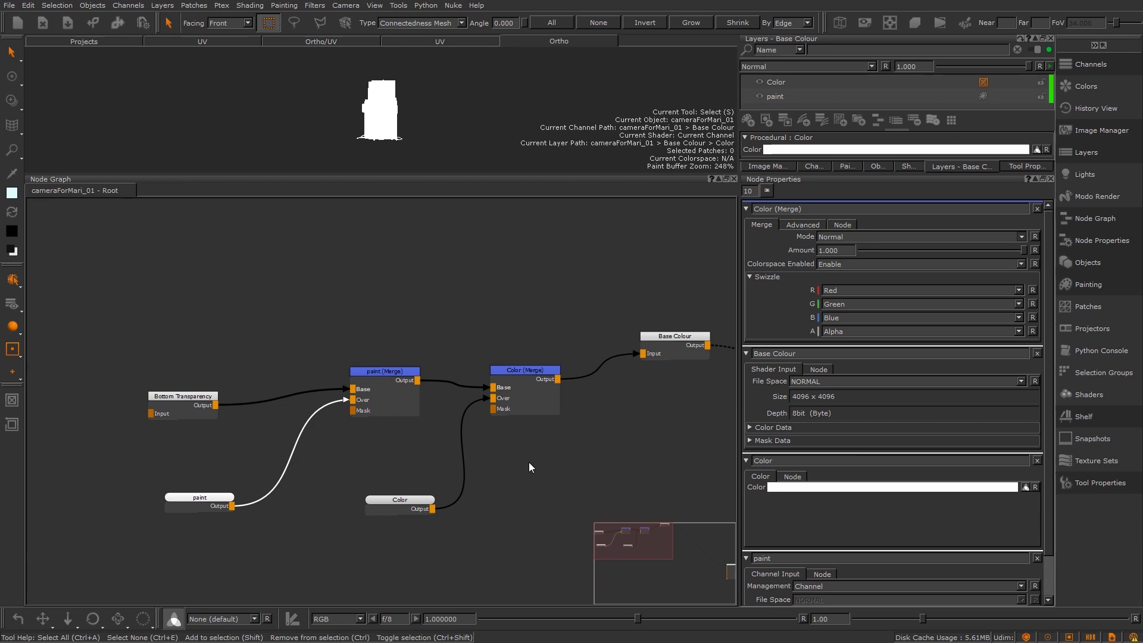
# Add a Backdrop ('back') and stretch it around Bottom Transparency, paint, Color and paint (Merge)
pyautogui.press('Tab')
pyautogui.write('back')
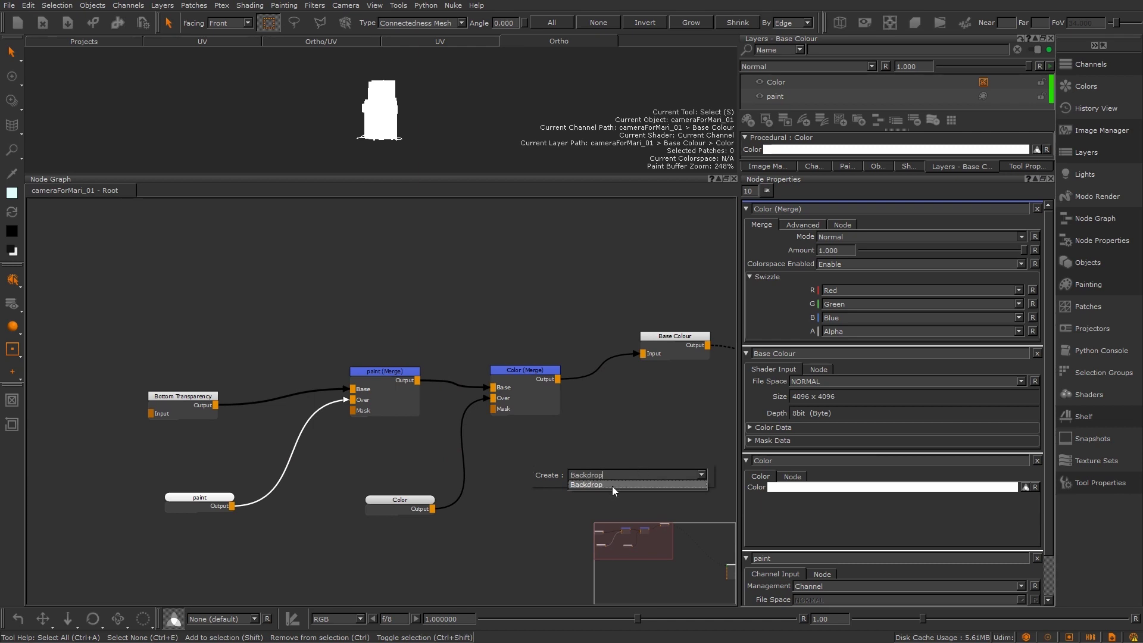
pyautogui.click(611, 485)
pyautogui.moveTo(557, 474); pyautogui.dragTo(100, 294)
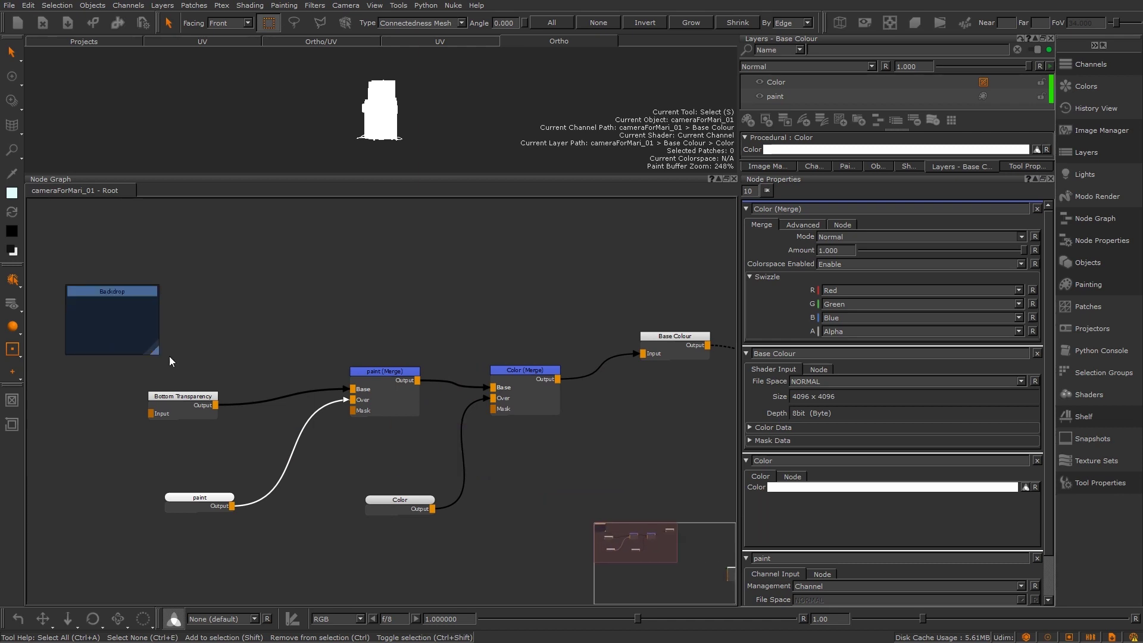
pyautogui.moveTo(156, 355); pyautogui.dragTo(454, 561)
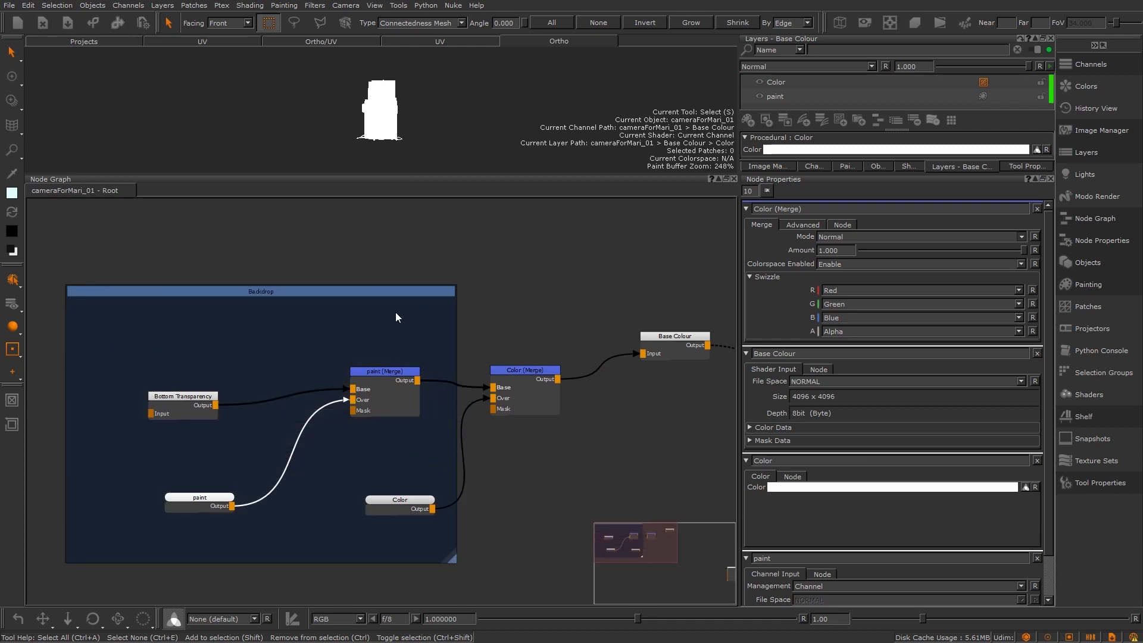
# Check the backdrop's background colour, then move the backdrop and its nodes down-left
pyautogui.click(397, 294)
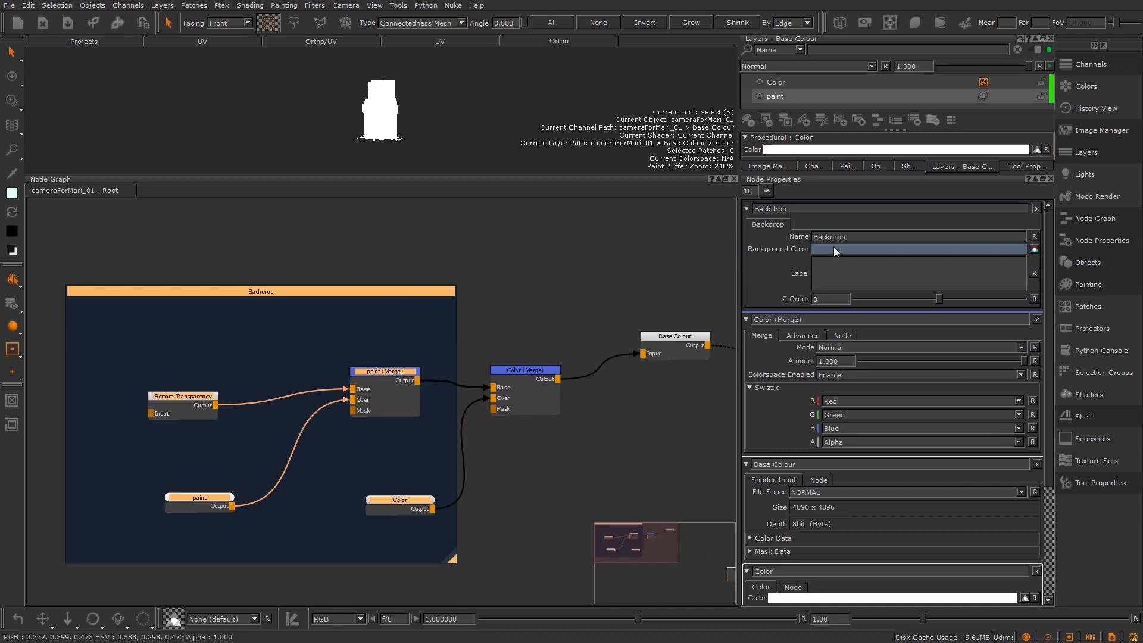
pyautogui.click(834, 249)
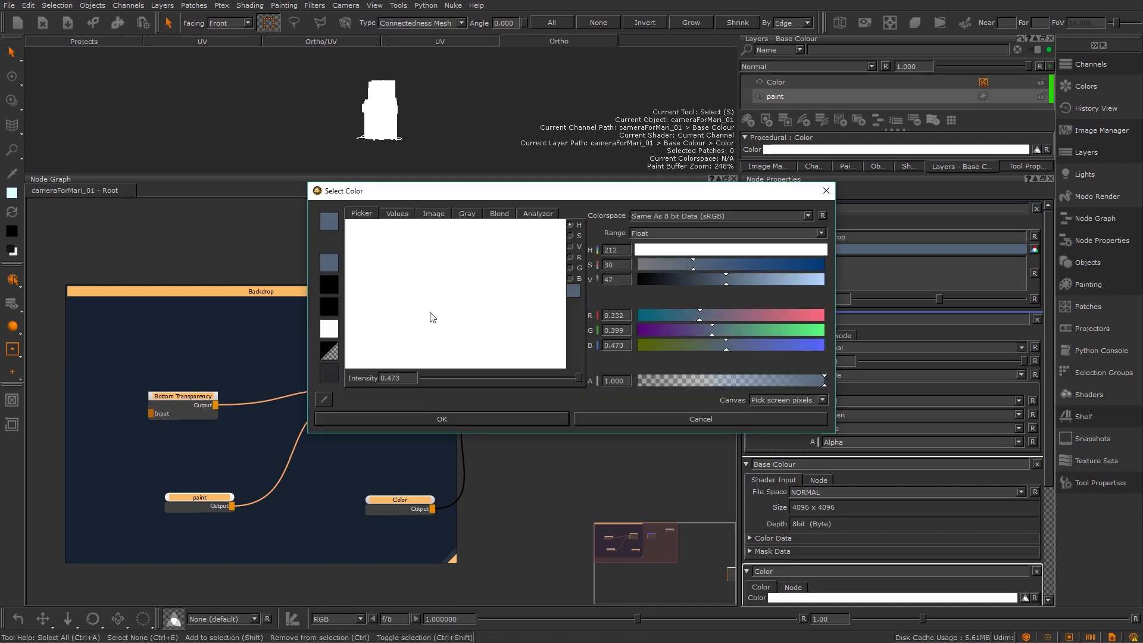
pyautogui.click(650, 417)
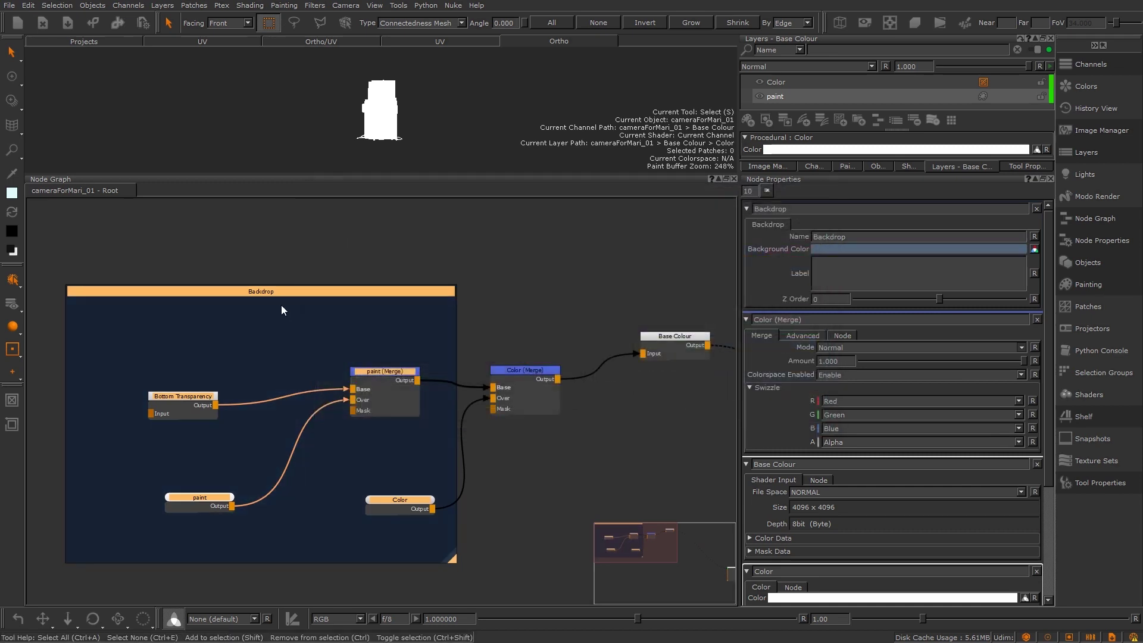
pyautogui.moveTo(282, 293); pyautogui.dragTo(286, 278, button='middle')
pyautogui.moveTo(286, 251); pyautogui.dragTo(261, 288)
pyautogui.click(550, 299)
pyautogui.scroll(-2, 628, 428)
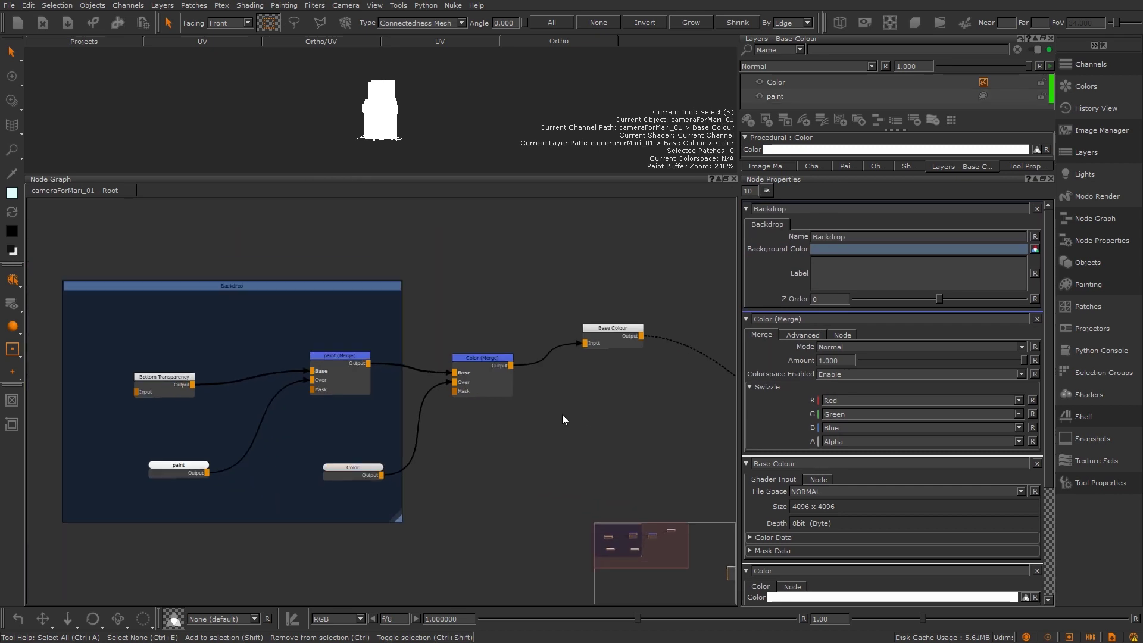
pyautogui.moveTo(490, 414); pyautogui.dragTo(485, 415, button='middle')
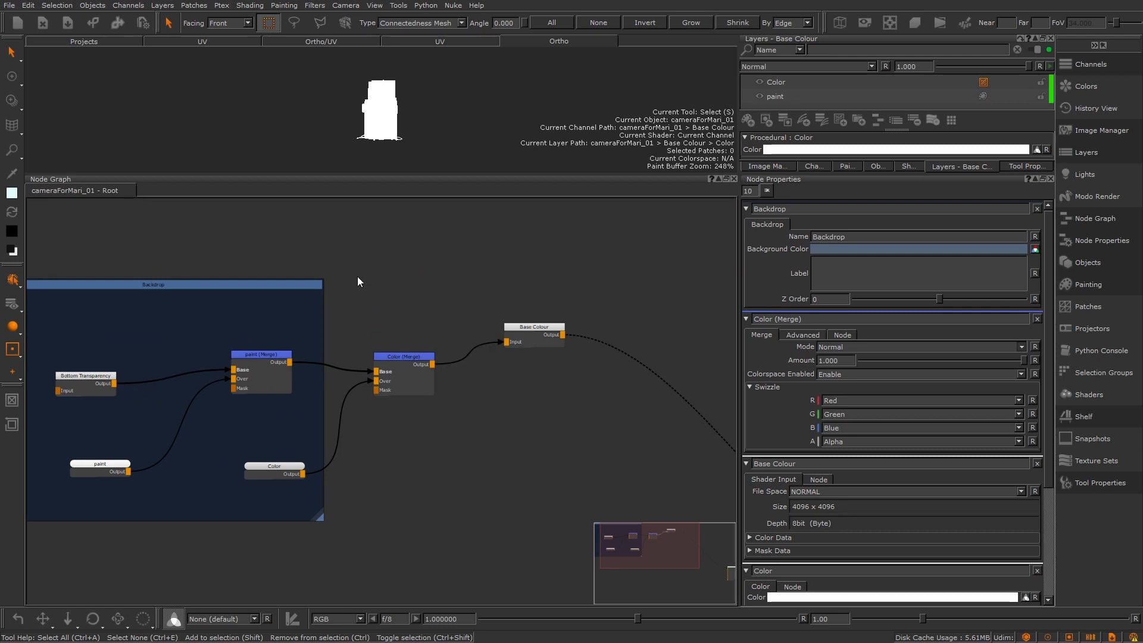
pyautogui.moveTo(346, 263); pyautogui.dragTo(606, 460)
pyautogui.scroll(2, 599, 461)
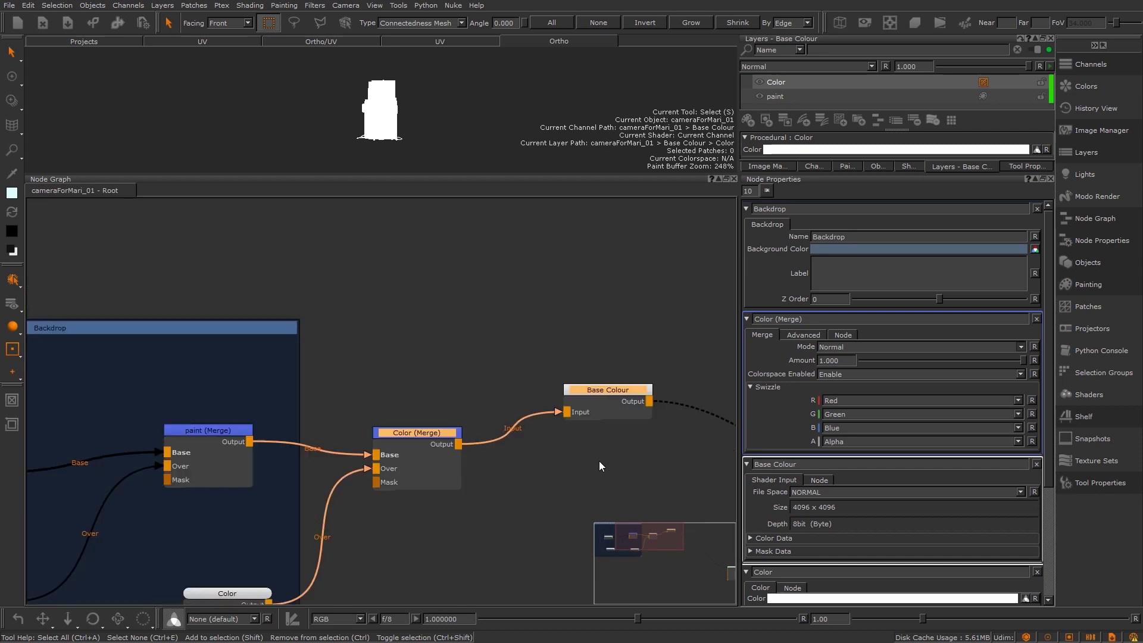
pyautogui.click(588, 480)
pyautogui.scroll(-5, 588, 480)
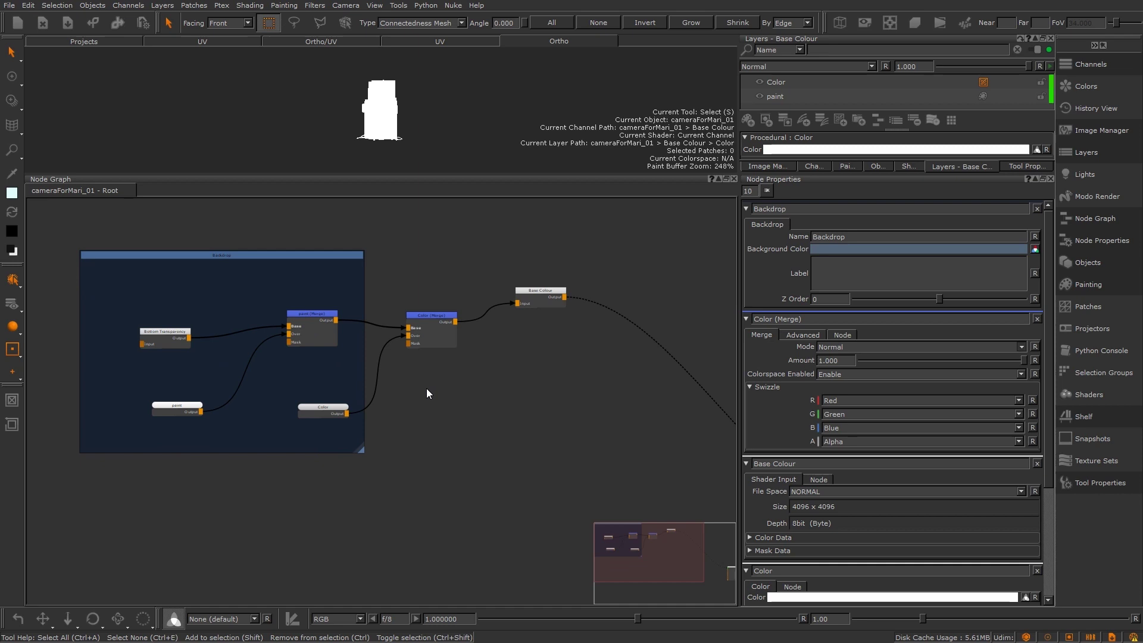
# Find 'Base Colour' with Edit > Search Node and jump the graph to it
pyautogui.rightClick(427, 389)
pyautogui.moveTo(451, 436)
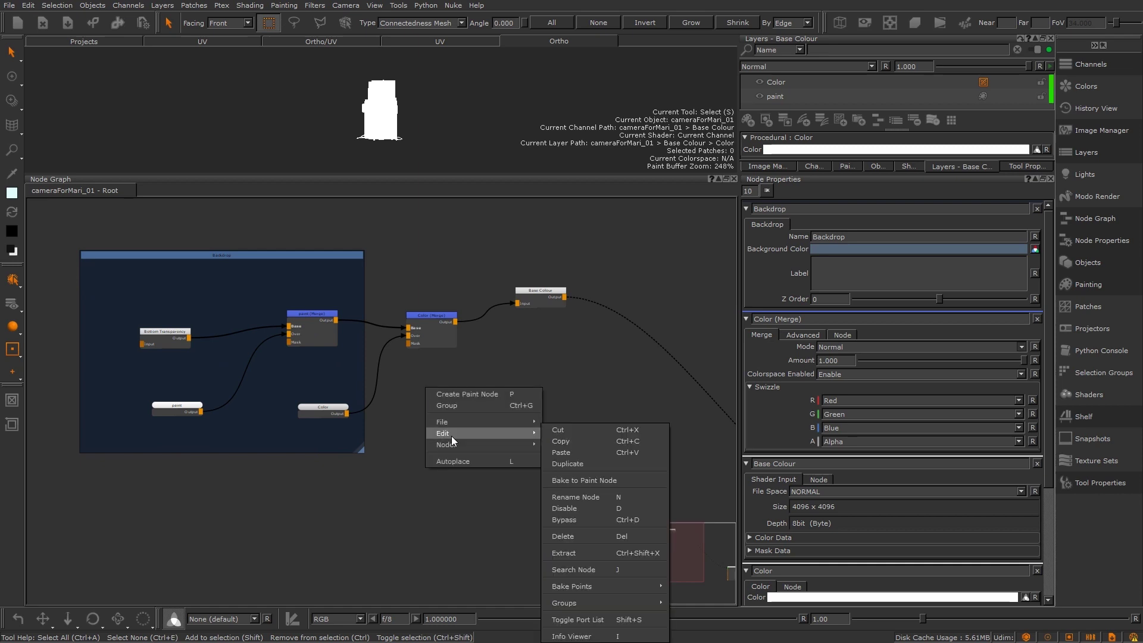
pyautogui.click(592, 570)
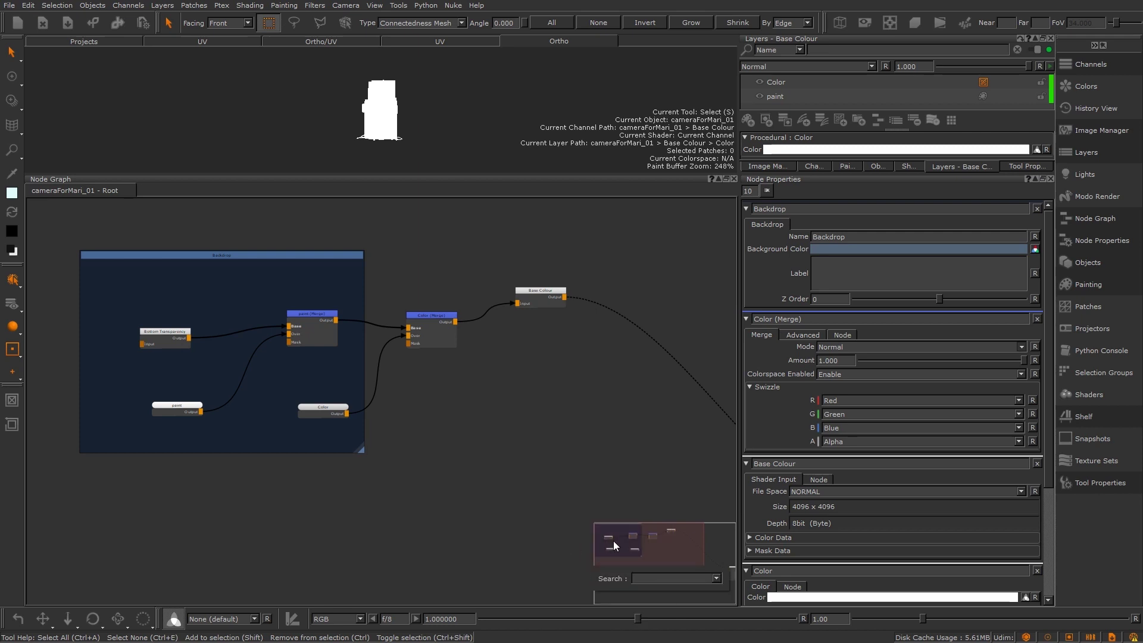
pyautogui.write('Base Colour')
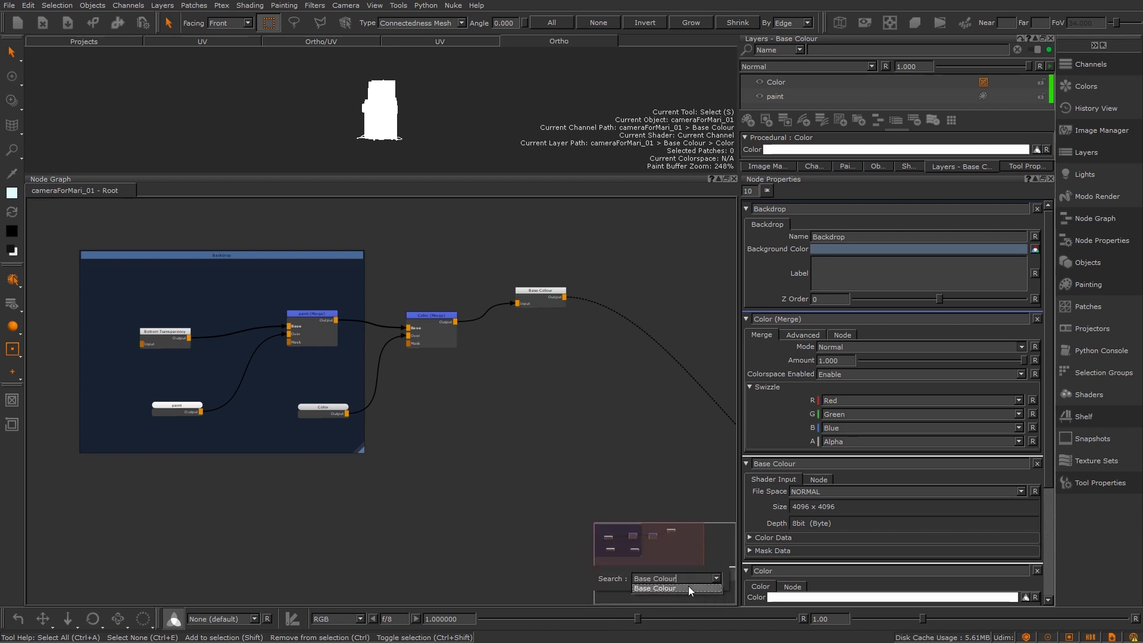
pyautogui.click(687, 587)
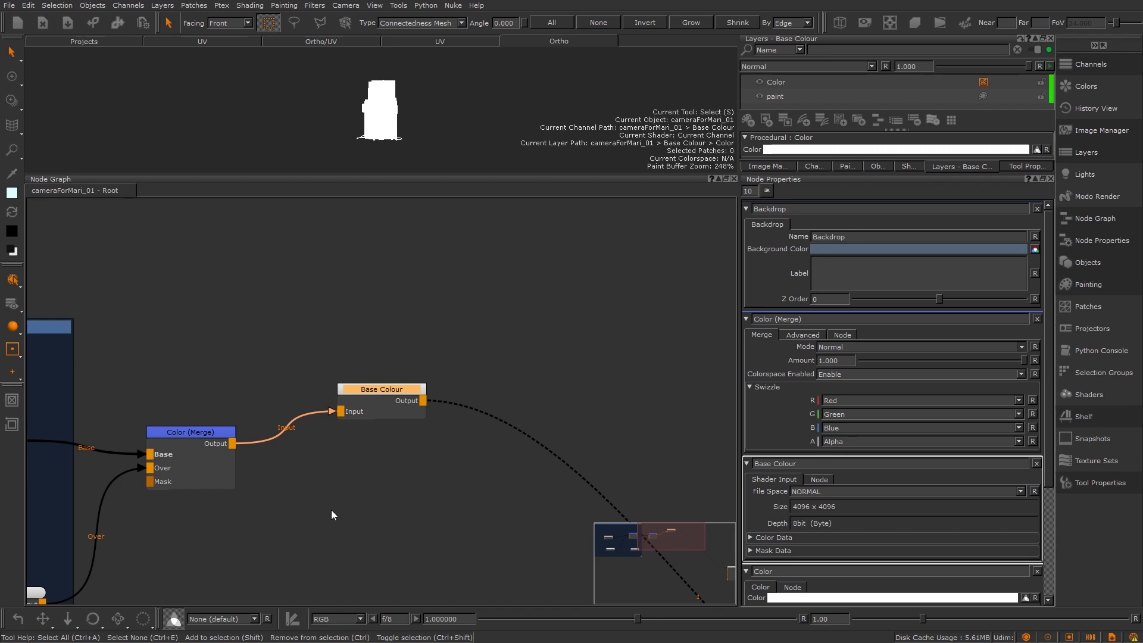